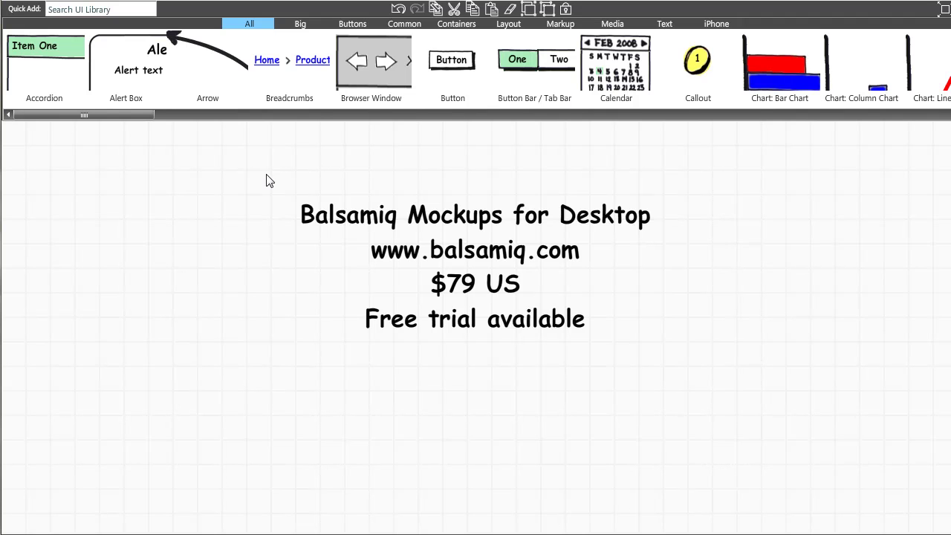
# - Delete the product info text block, leaving the canvas empty
pyautogui.moveTo(266, 175); pyautogui.dragTo(708, 374)
pyautogui.click(537, 253)
pyautogui.press('Delete')
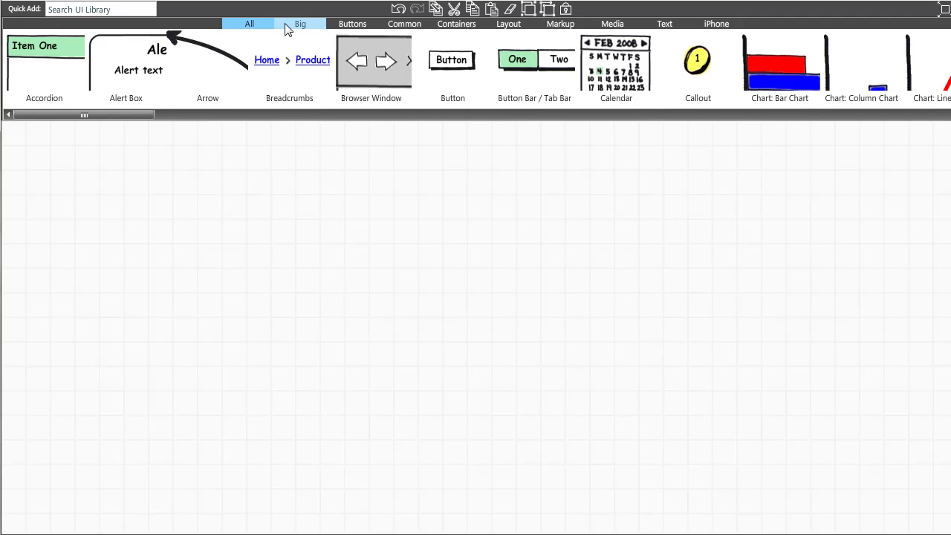
# - Browse the Buttons and All tabs of the UI component library
pyautogui.click(338, 27)
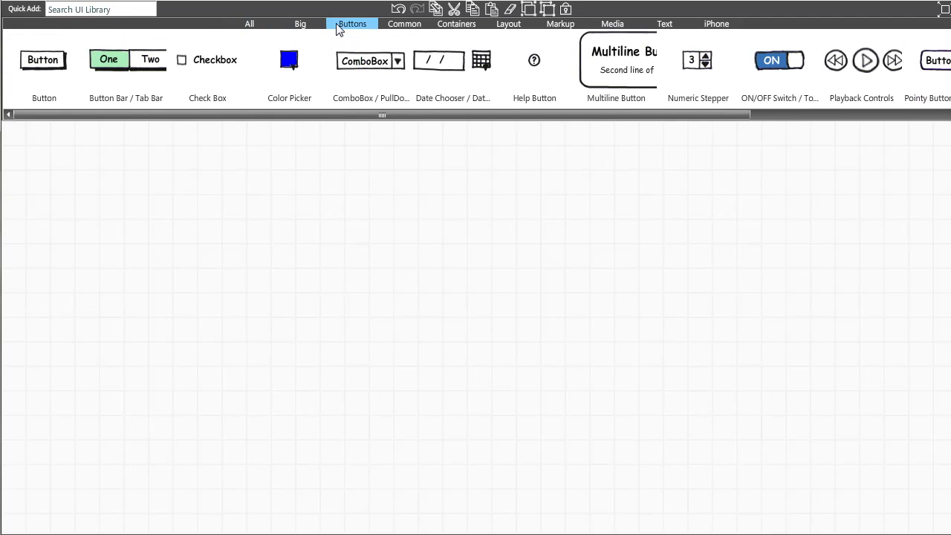
pyautogui.click(262, 22)
pyautogui.moveTo(126, 113); pyautogui.dragTo(940, 116)
pyautogui.click(609, 114)
pyautogui.moveTo(610, 118); pyautogui.dragTo(75, 108)
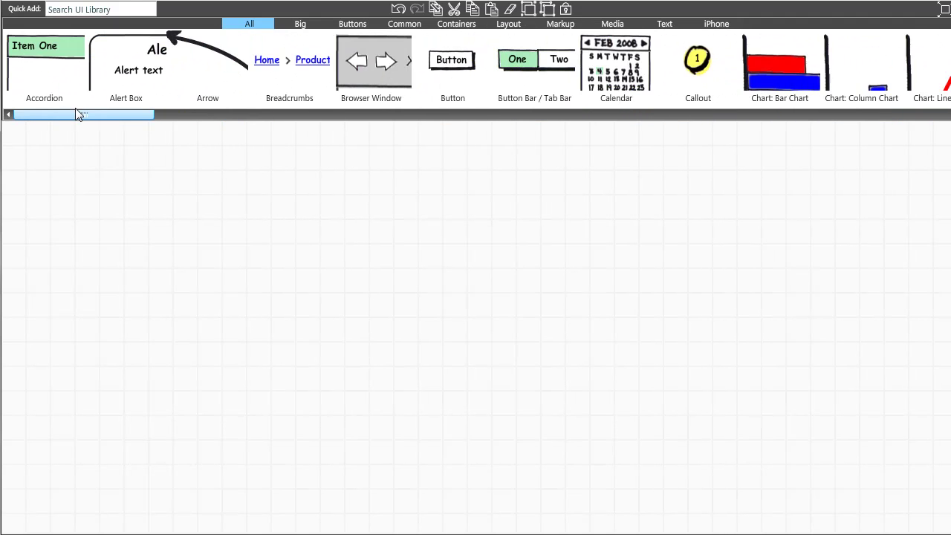
# - Add a Browser Window component with Quick Add 'brow'
pyautogui.click(114, 11)
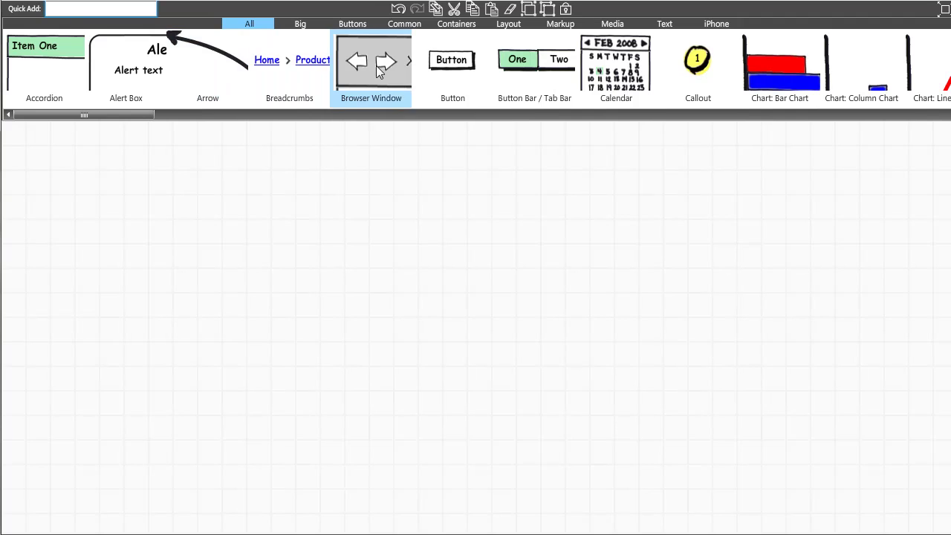
pyautogui.write('brow')
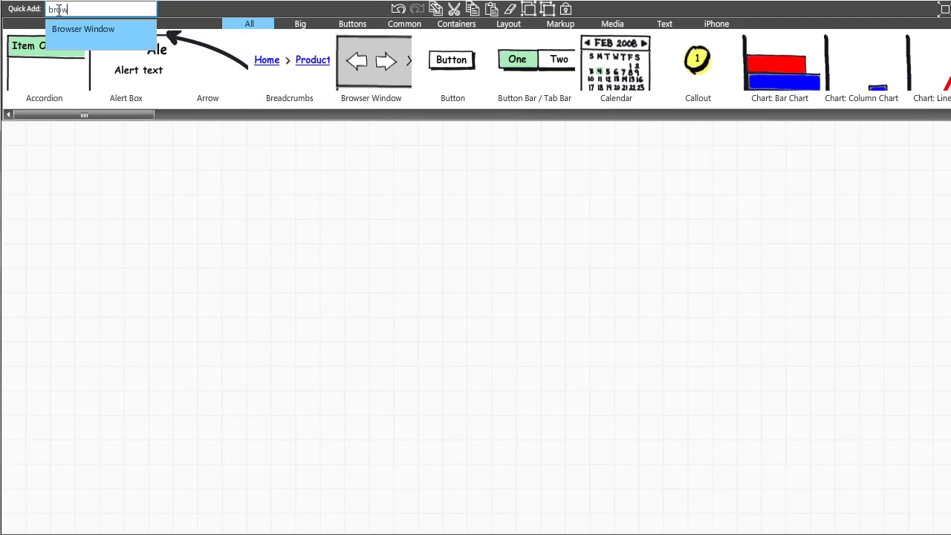
pyautogui.press('Return')
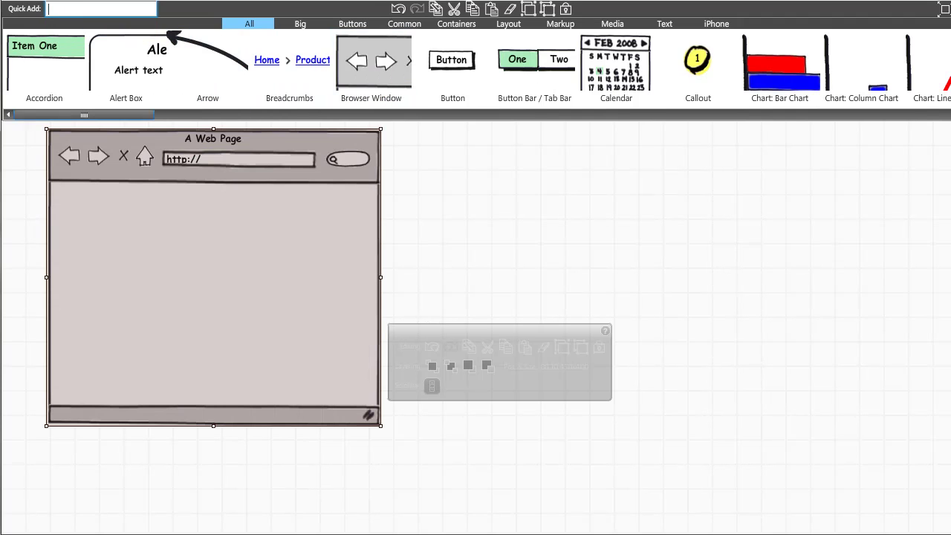
# - Move and resize the browser window across the canvas to about 1023 x 826
pyautogui.moveTo(154, 143); pyautogui.dragTo(265, 140)
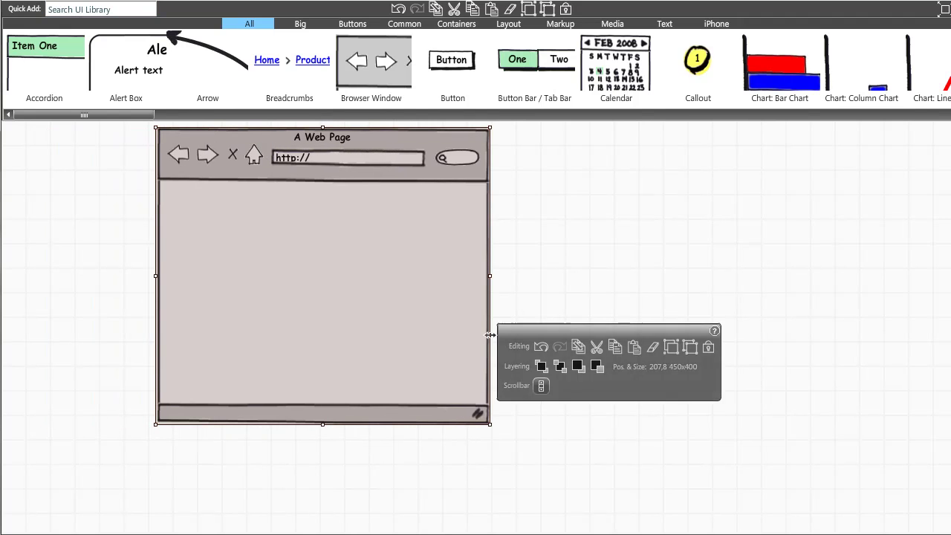
pyautogui.moveTo(487, 427); pyautogui.dragTo(807, 527)
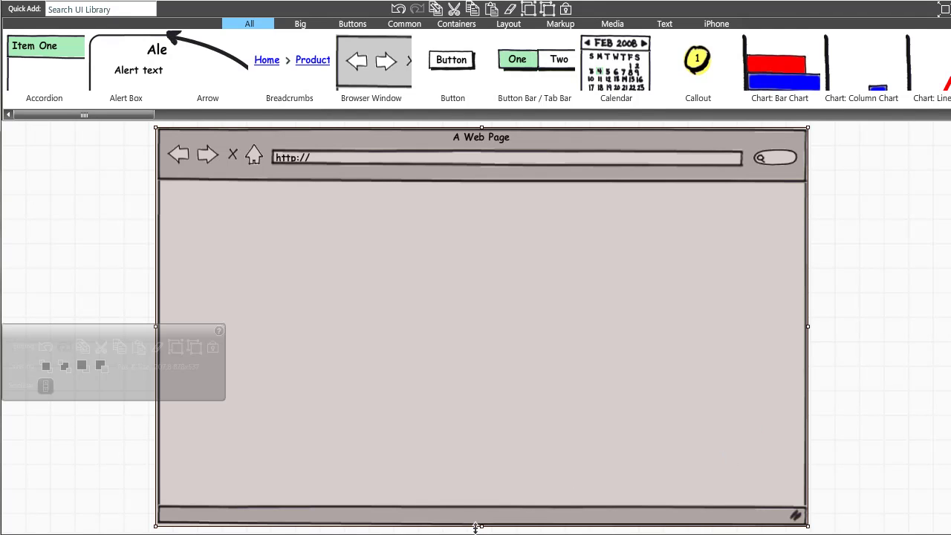
pyautogui.moveTo(481, 525); pyautogui.dragTo(481, 534)
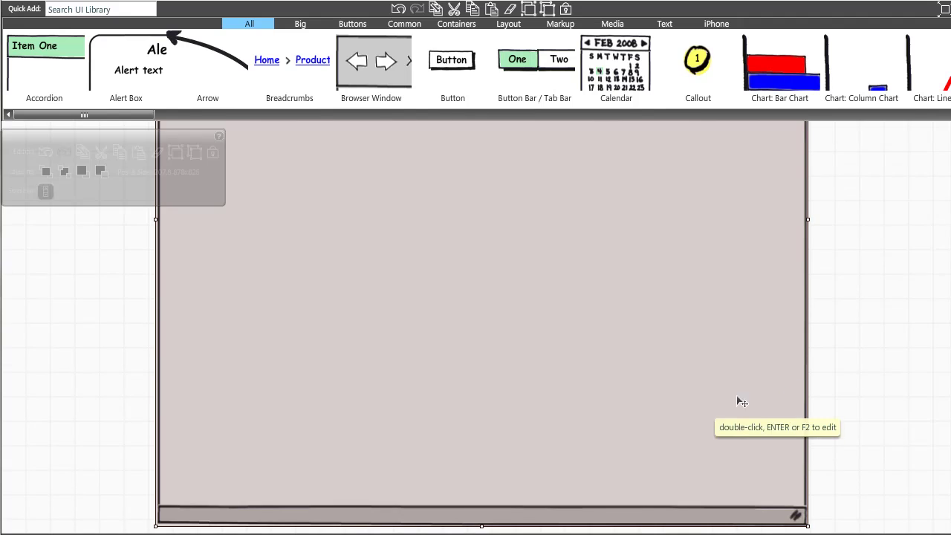
pyautogui.click(840, 385)
pyautogui.scroll(3, 842, 385)
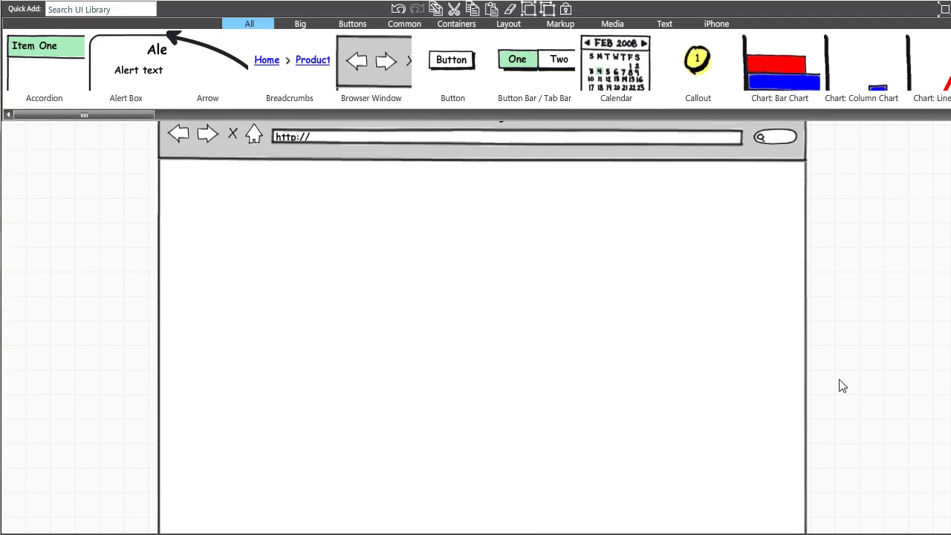
pyautogui.click(572, 349)
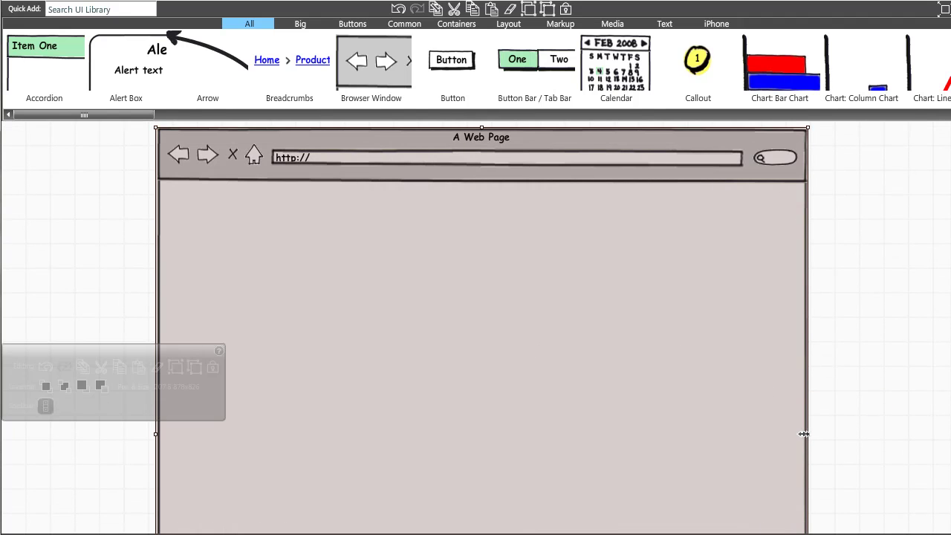
pyautogui.moveTo(807, 433); pyautogui.dragTo(857, 434)
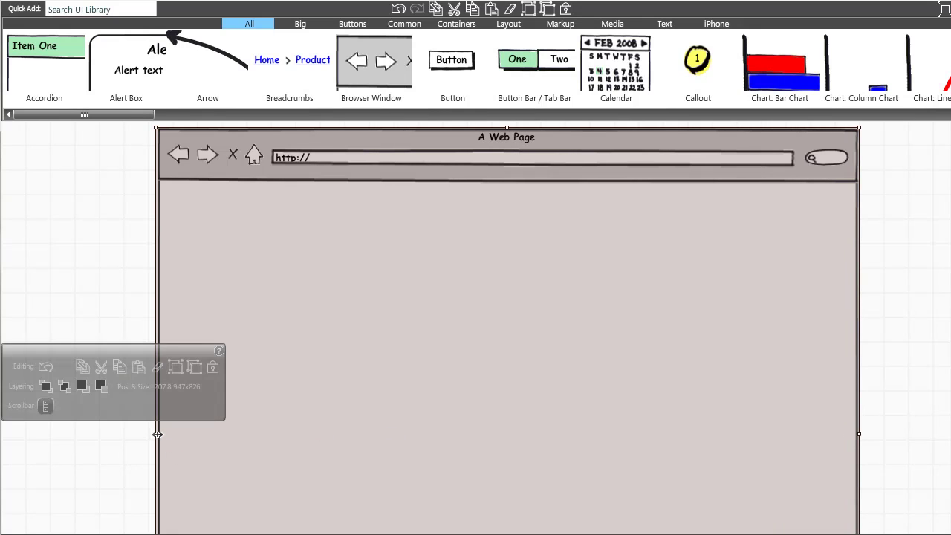
pyautogui.moveTo(155, 434); pyautogui.dragTo(99, 436)
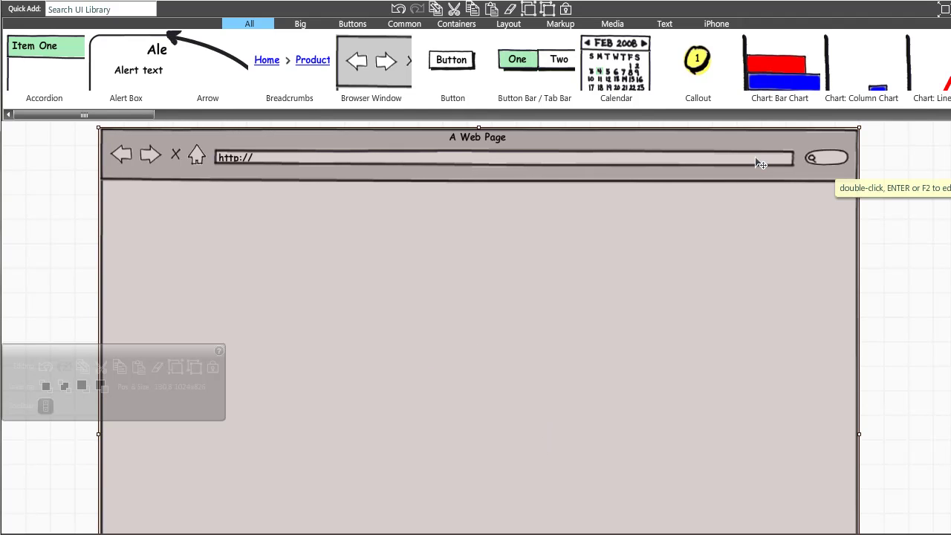
pyautogui.doubleClick(743, 136)
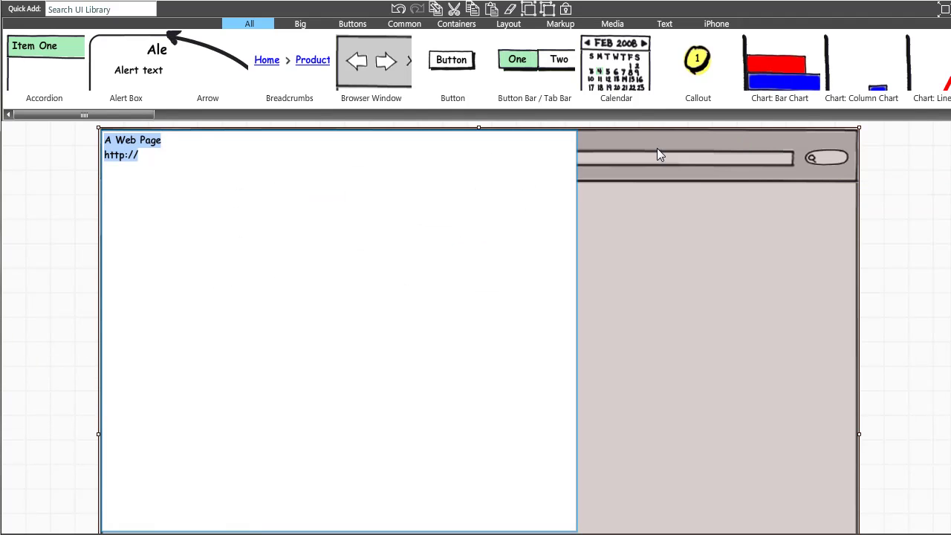
pyautogui.moveTo(199, 146); pyautogui.dragTo(59, 144)
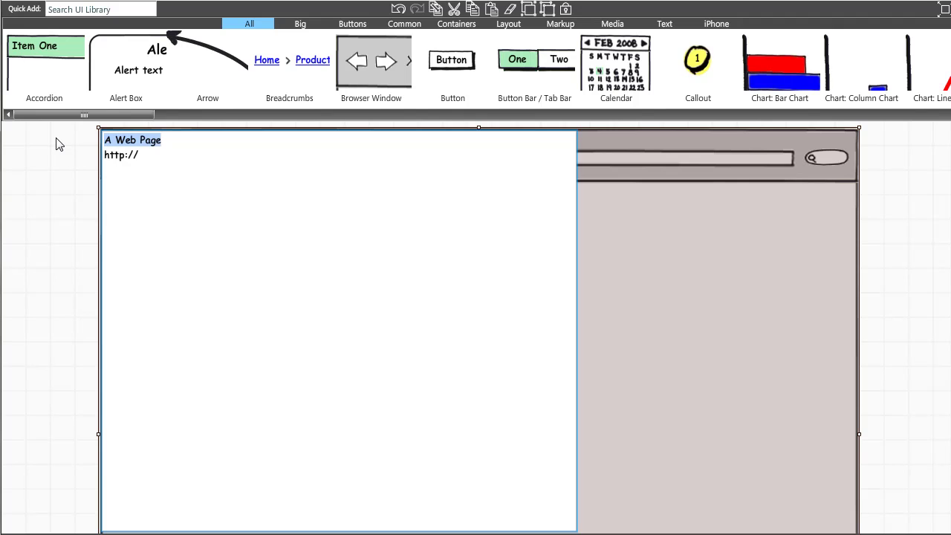
pyautogui.write('Microsoft')
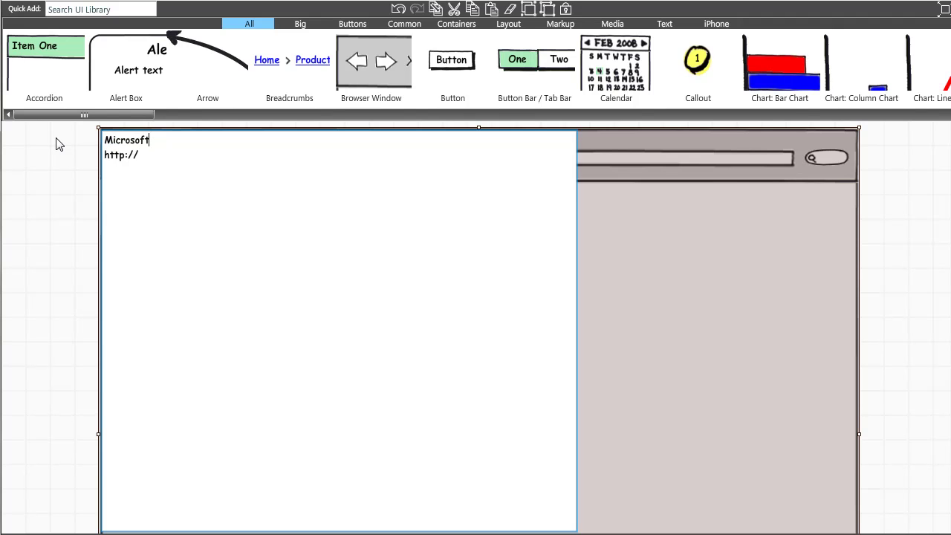
pyautogui.write('microsoft.com')
pyautogui.click(588, 233)
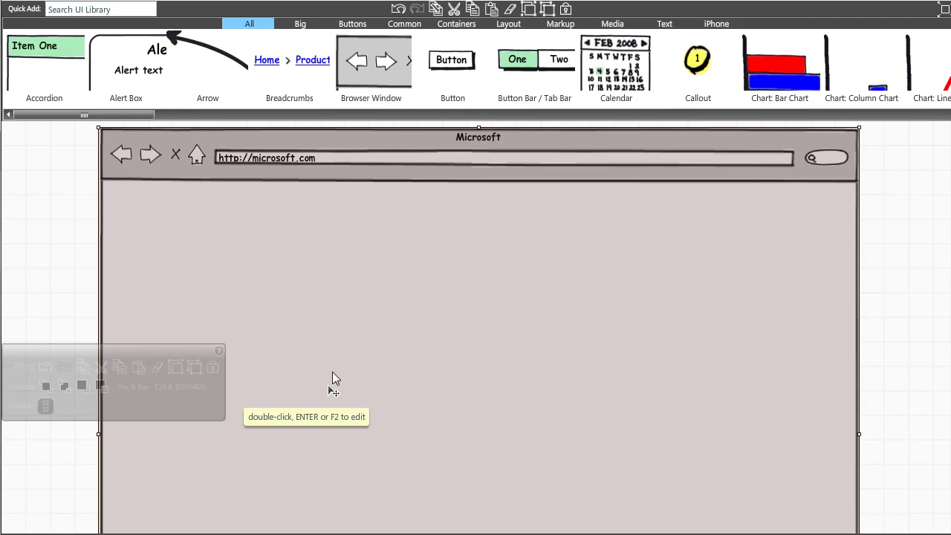
pyautogui.press('Escape')
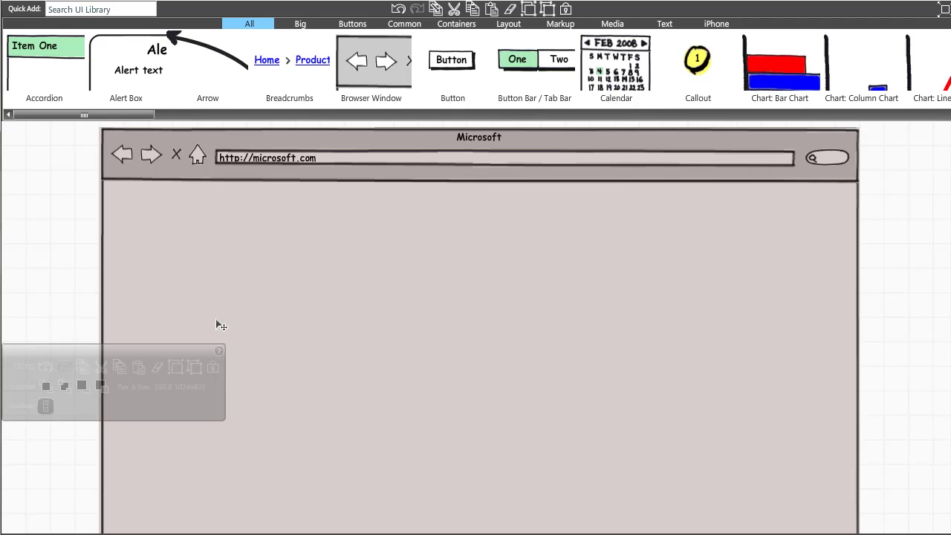
pyautogui.click(213, 367)
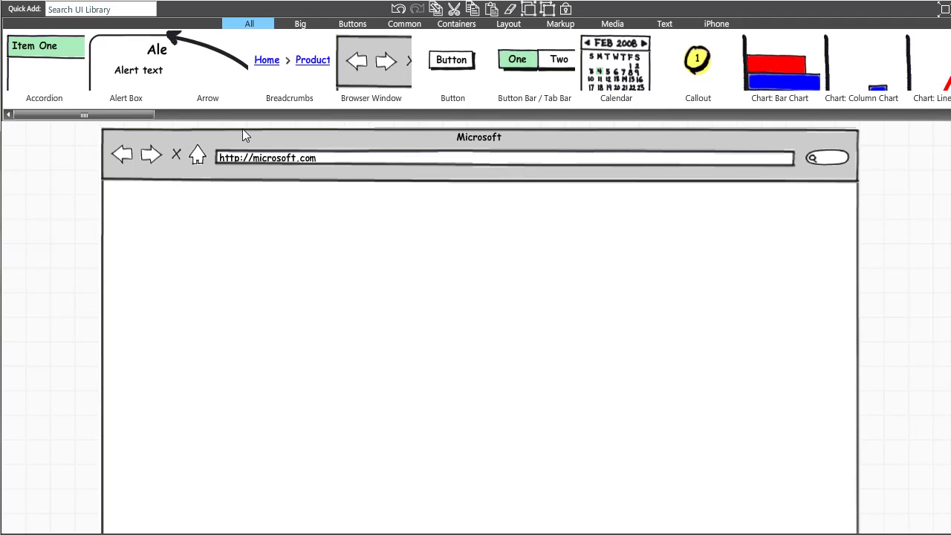
# - Add an Image placeholder and stretch it into a wide rectangle inside the browser page
pyautogui.click(121, 8)
pyautogui.write('image')
pyautogui.press('Return')
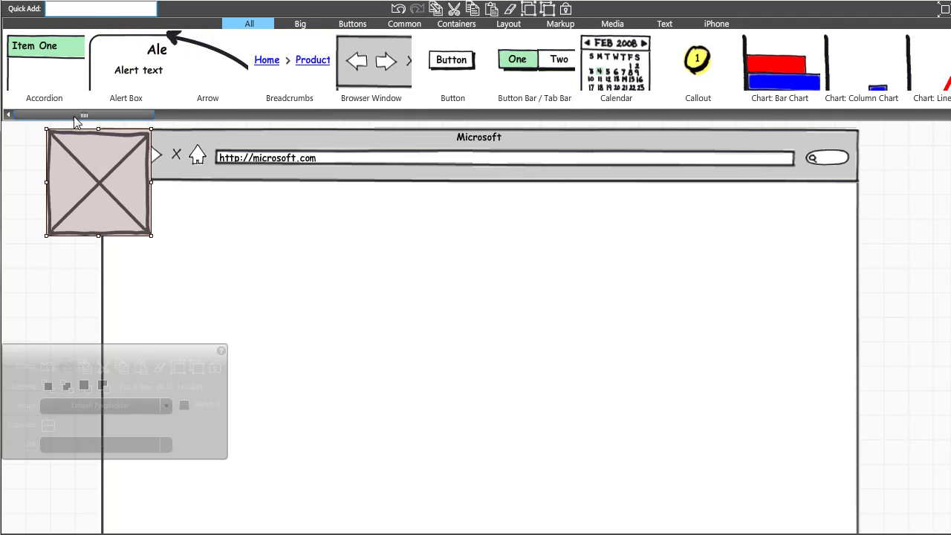
pyautogui.moveTo(104, 148); pyautogui.dragTo(217, 216)
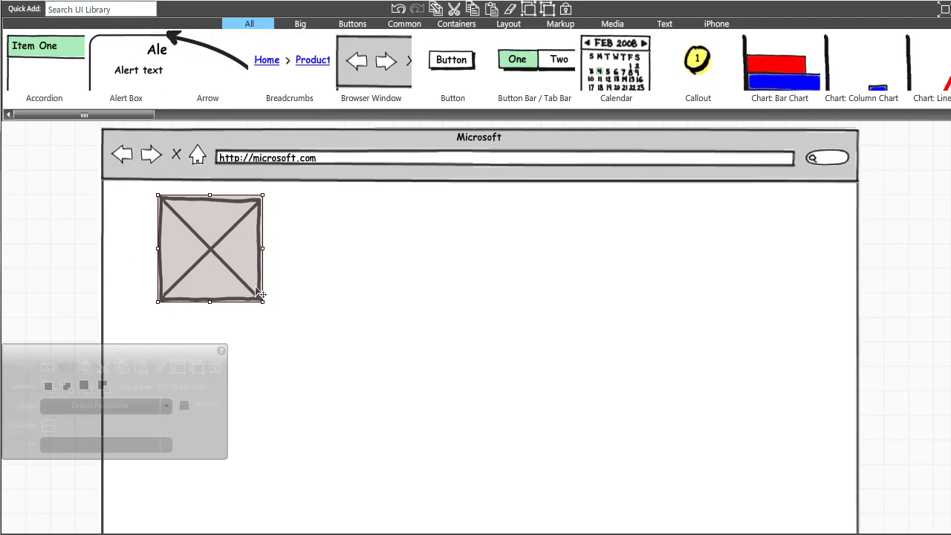
pyautogui.moveTo(261, 300); pyautogui.dragTo(391, 312)
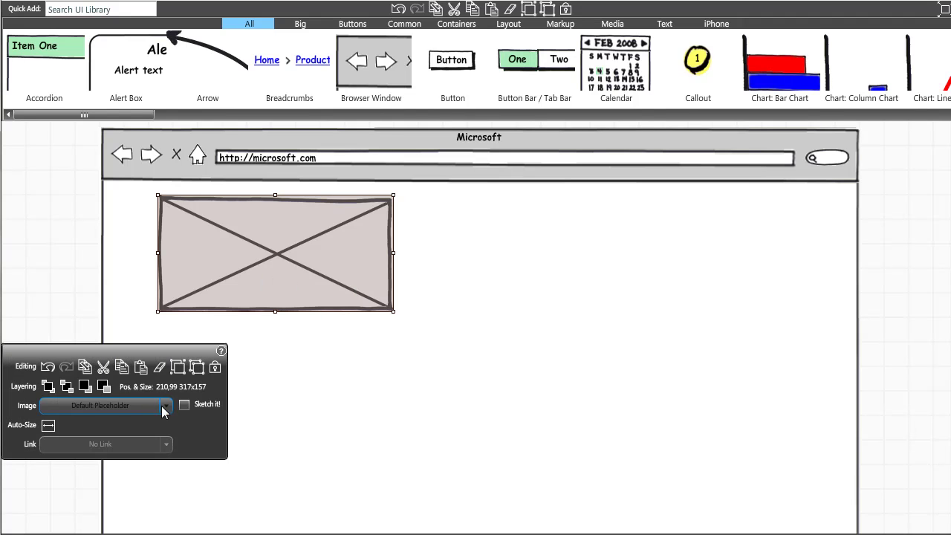
# - Choose Import Image... from the placeholder's Image dropdown to open Load Image
pyautogui.click(147, 407)
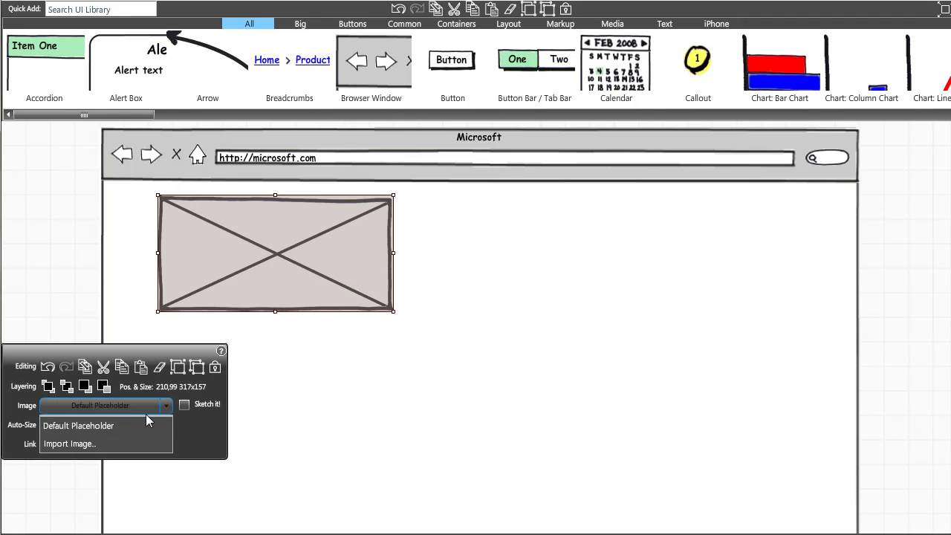
pyautogui.click(101, 442)
pyautogui.click(89, 442)
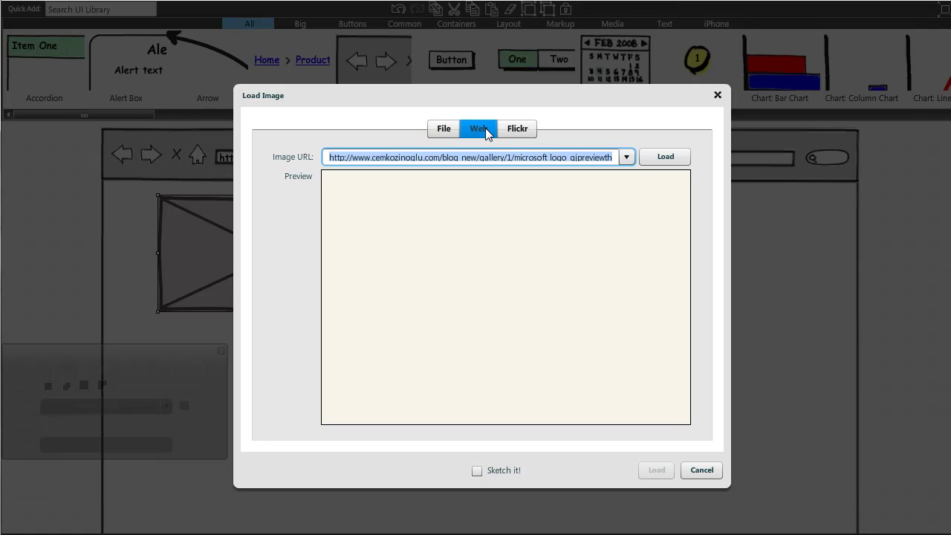
# - Load the Microsoft logo from its URL with Sketch it! on, then shrink it to logo size
pyautogui.click(442, 157)
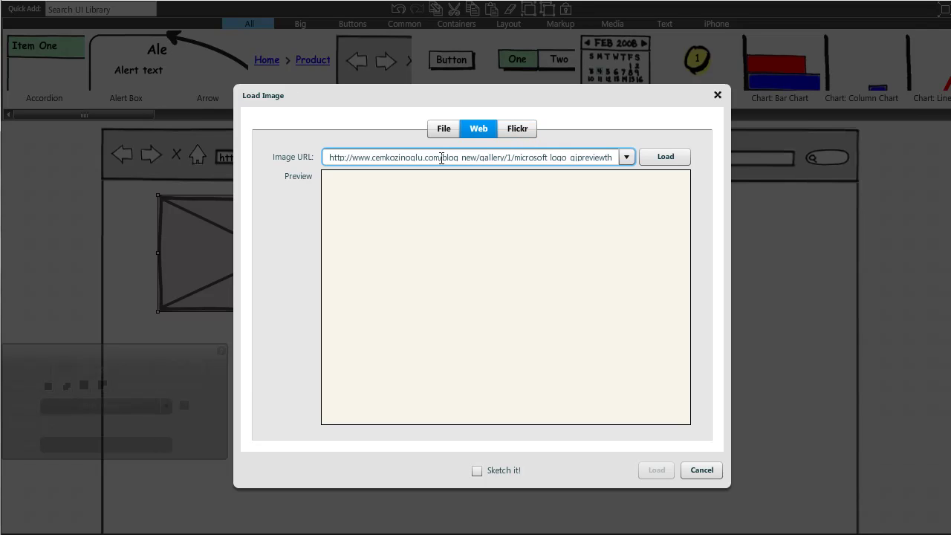
pyautogui.click(664, 157)
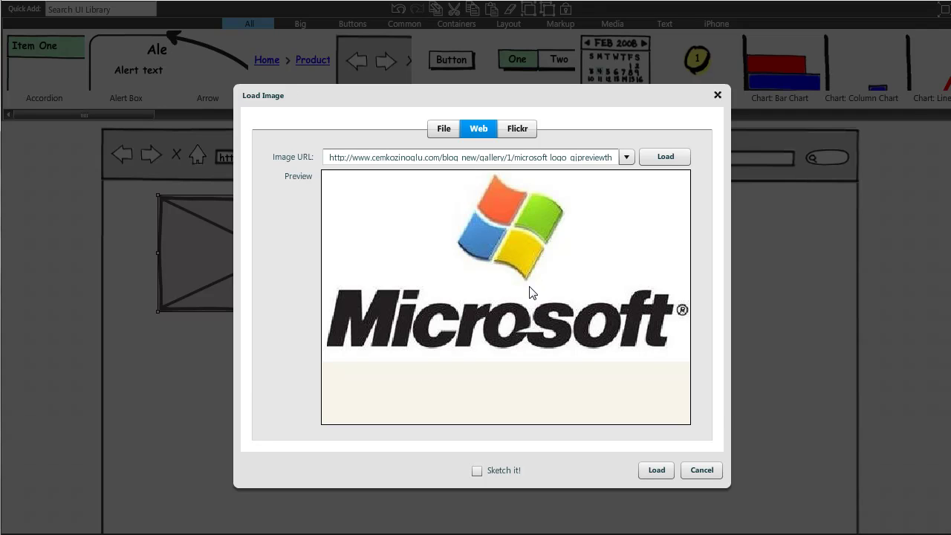
pyautogui.click(478, 471)
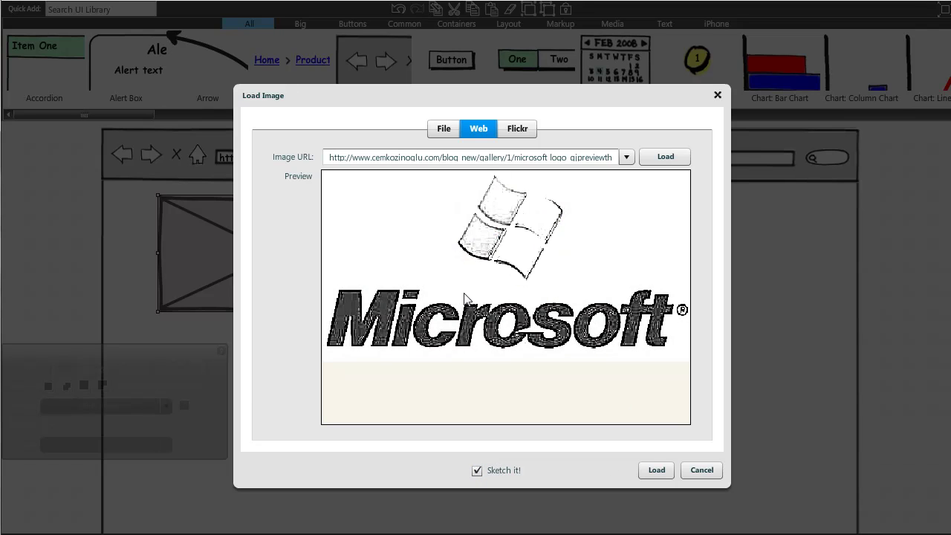
pyautogui.click(657, 470)
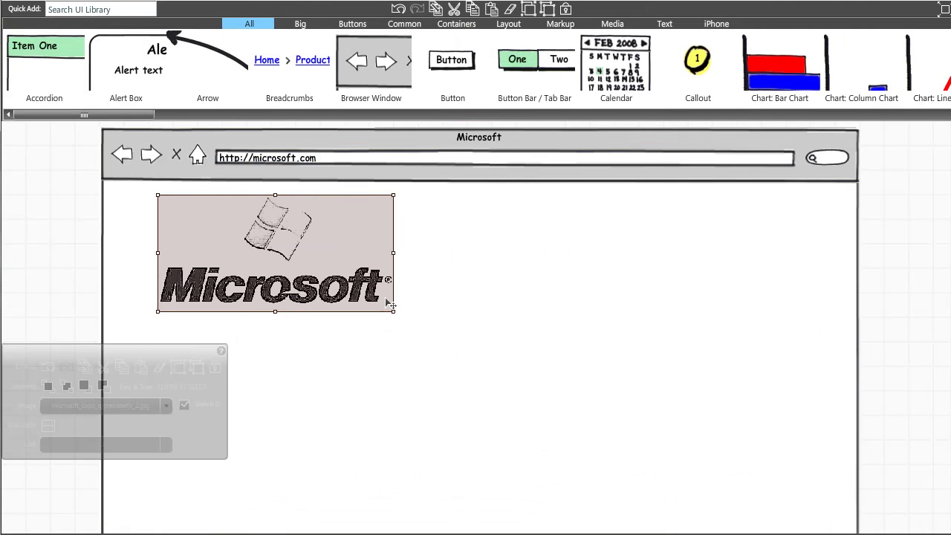
pyautogui.moveTo(391, 305); pyautogui.dragTo(295, 275)
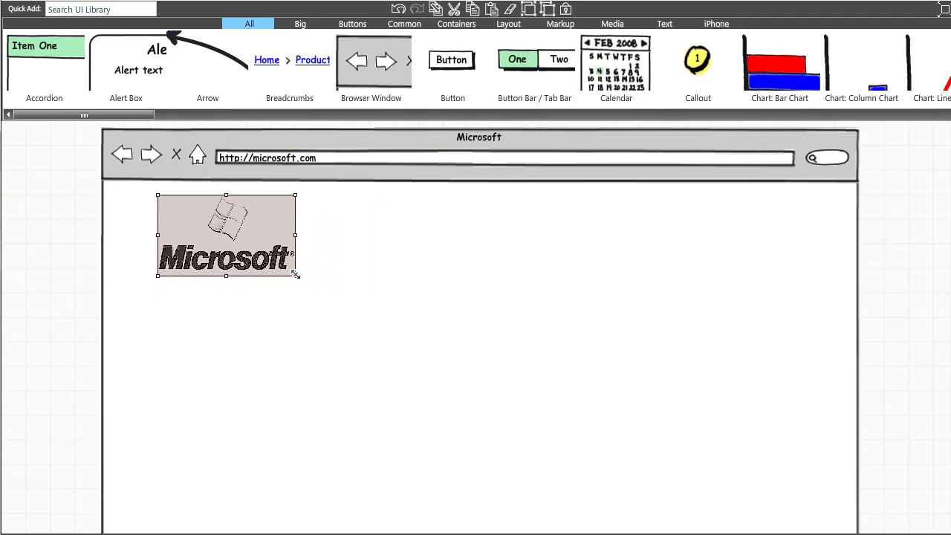
pyautogui.moveTo(295, 235); pyautogui.dragTo(247, 220)
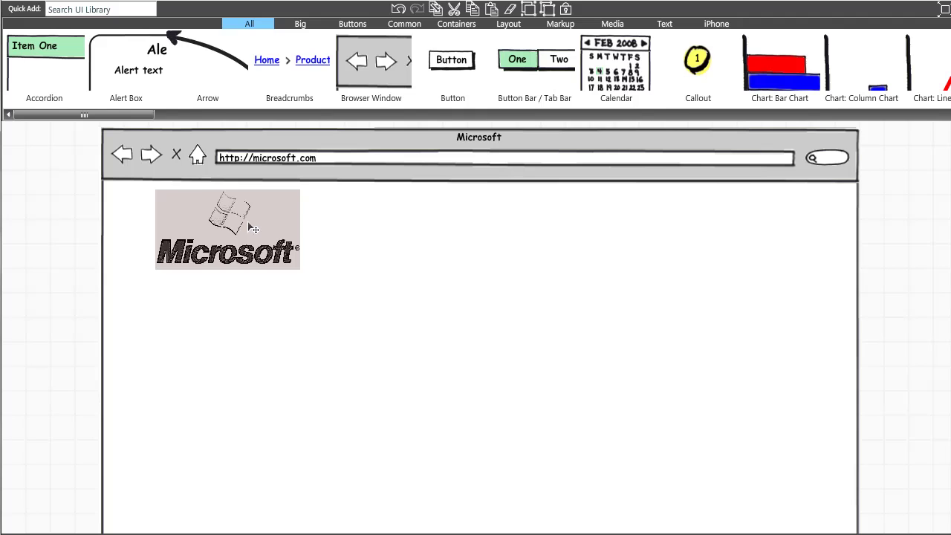
# - Insert a Link Bar via Quick Add 'link' and move it to the page's top right
pyautogui.click(373, 233)
pyautogui.click(103, 8)
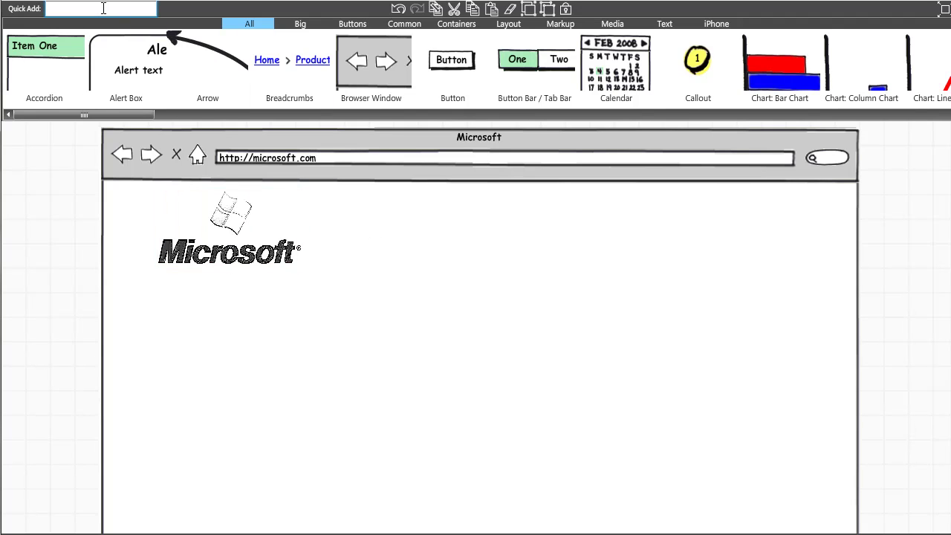
pyautogui.write('link')
pyautogui.press('Down')
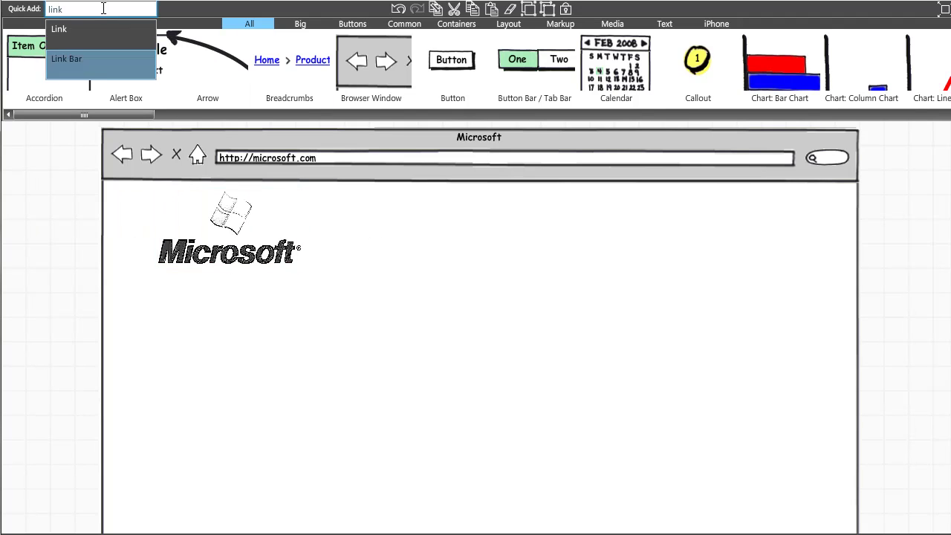
pyautogui.press('Return')
pyautogui.moveTo(110, 140); pyautogui.dragTo(686, 213)
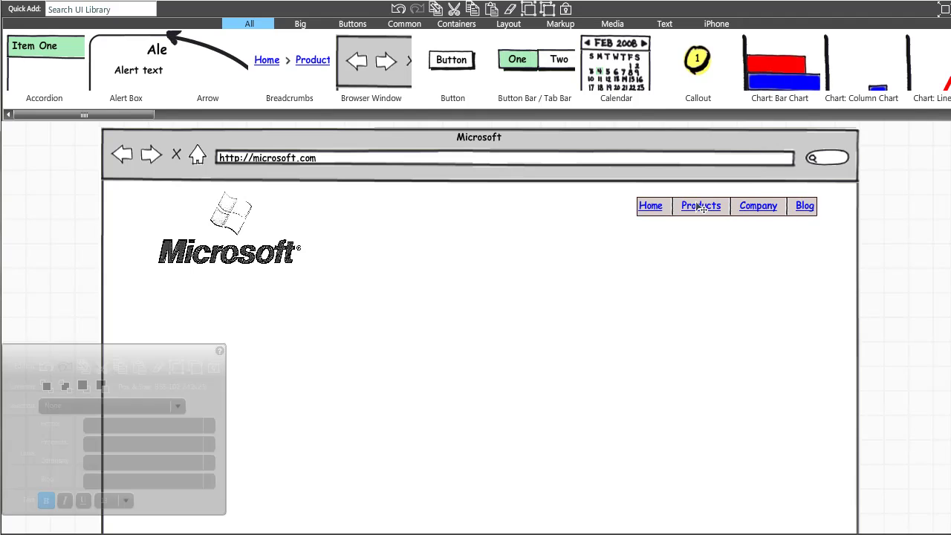
# - Label the link bar 'About Us, Contact Us' and push it into the top-right corner
pyautogui.doubleClick(686, 213)
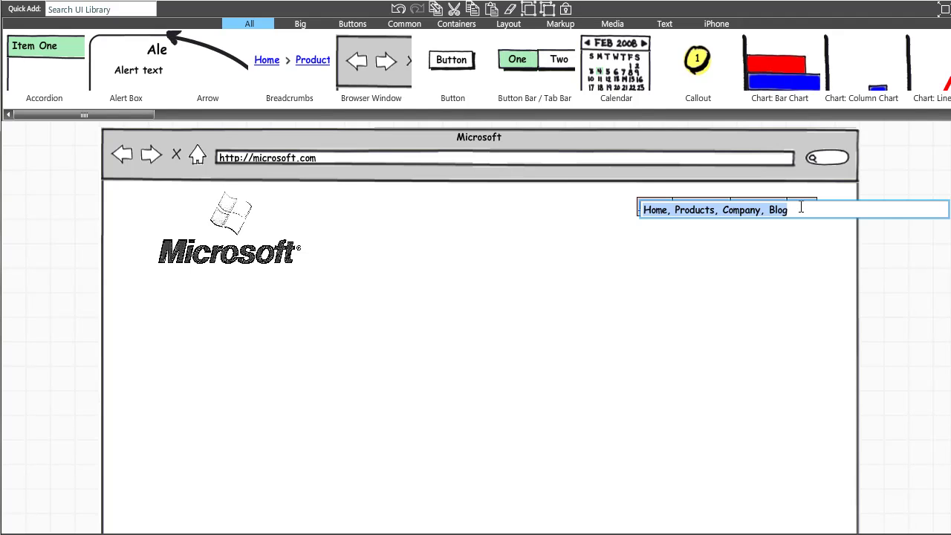
pyautogui.write('About Us, Con')
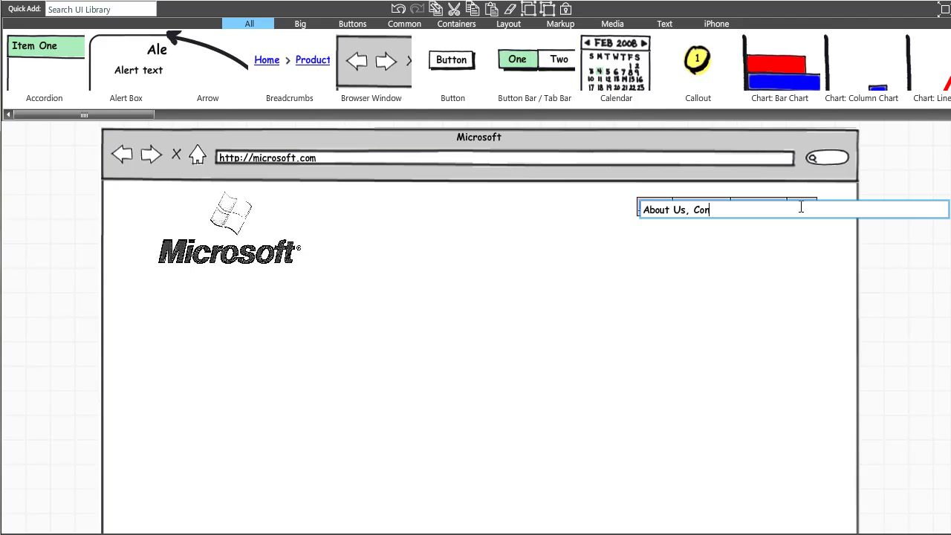
pyautogui.write('tact Us')
pyautogui.press('Return')
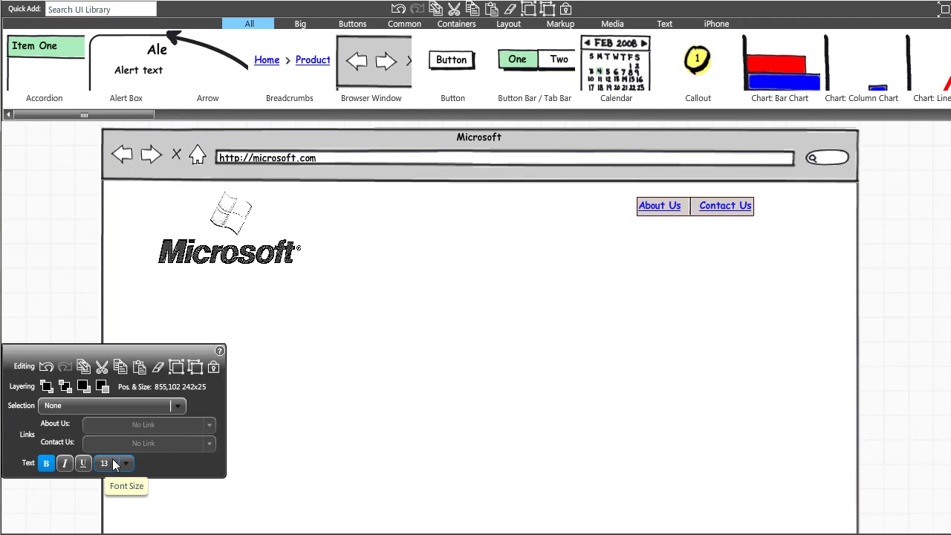
pyautogui.moveTo(732, 211); pyautogui.dragTo(802, 211)
pyautogui.click(630, 262)
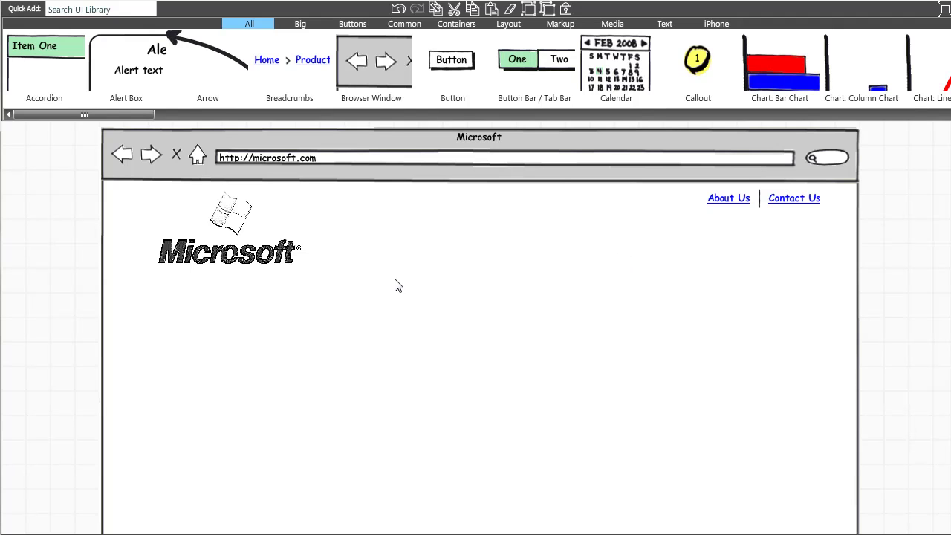
# - Add a Tabs Bar below the Microsoft logo and widen it to fill the page
pyautogui.click(81, 11)
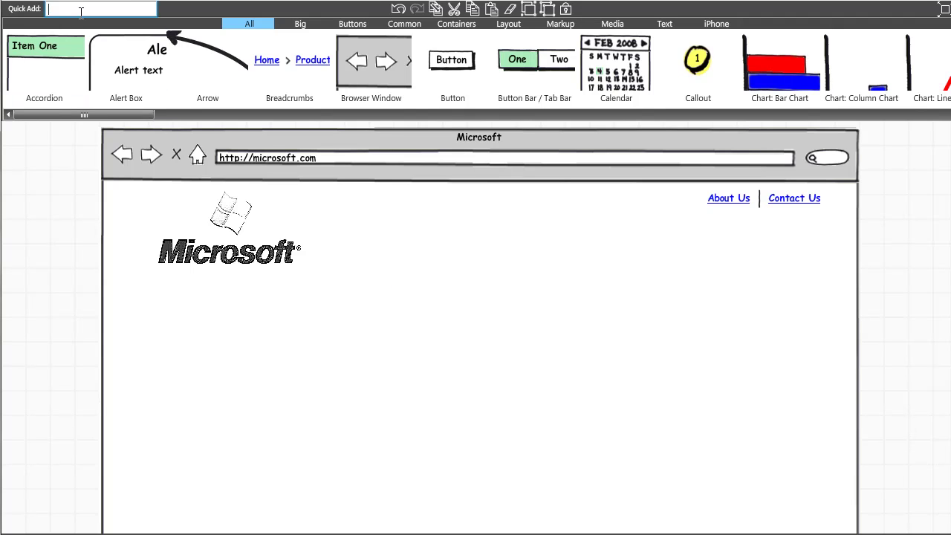
pyautogui.write('tab')
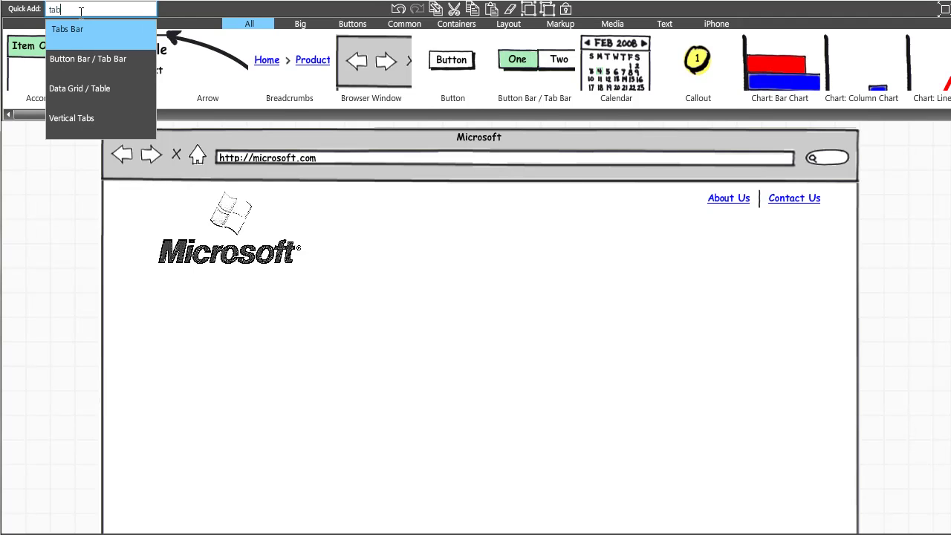
pyautogui.press('Return')
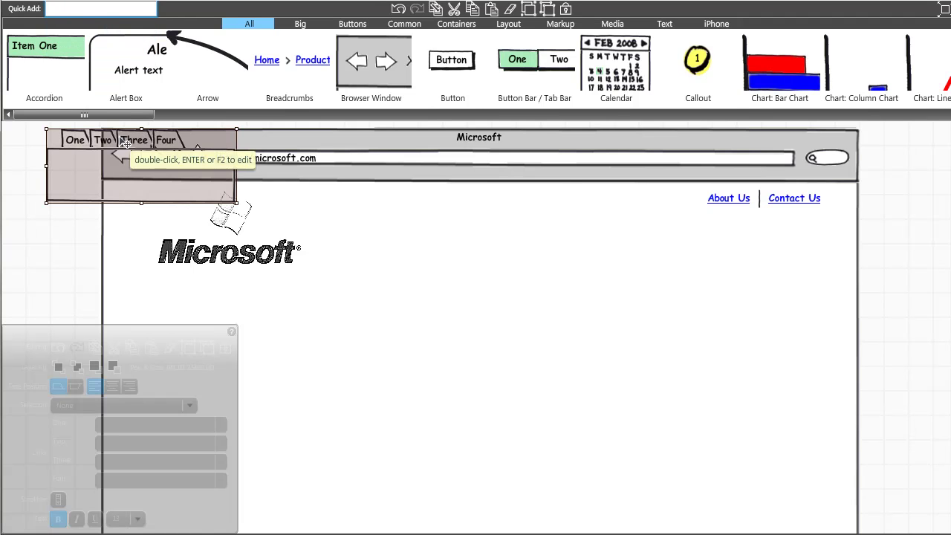
pyautogui.moveTo(107, 141); pyautogui.dragTo(213, 295)
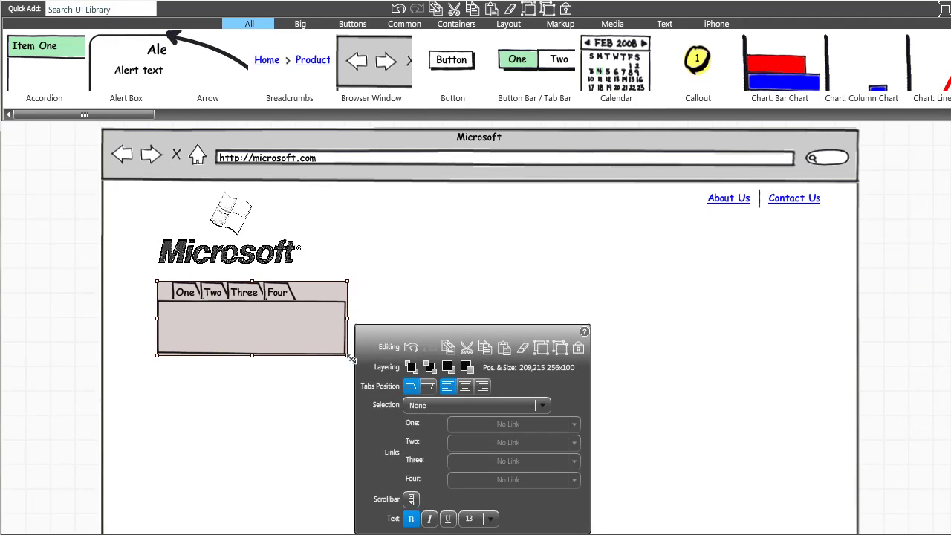
pyautogui.moveTo(347, 355); pyautogui.dragTo(811, 526)
# - Label the tabs 'Home, Windows Xp, Windows Vista, Windows 7'
pyautogui.doubleClick(341, 350)
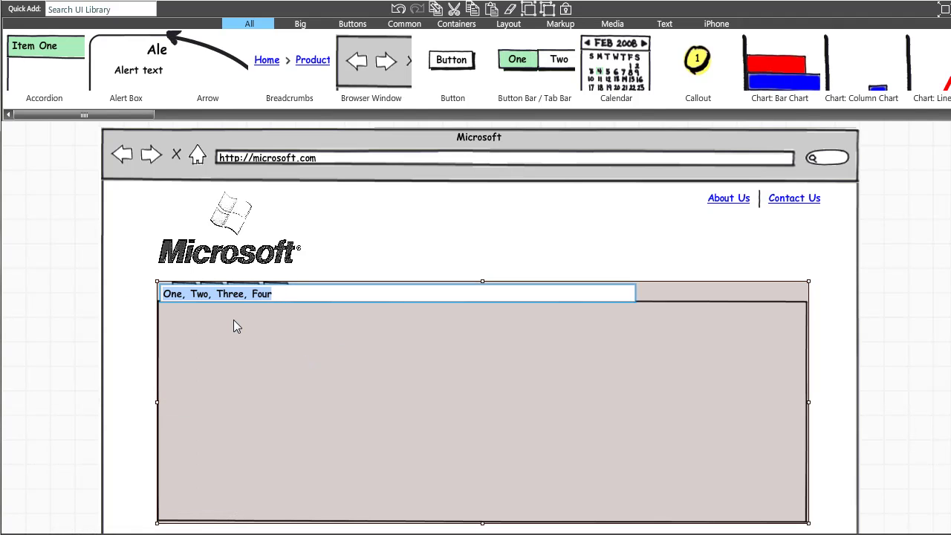
pyautogui.write('Home, Windo')
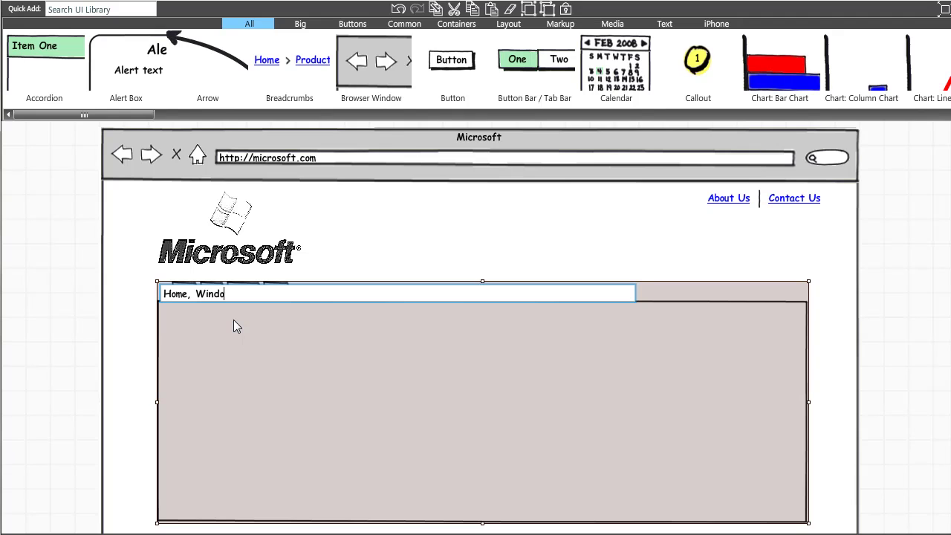
pyautogui.write('ws Xp, Windows Vista,')
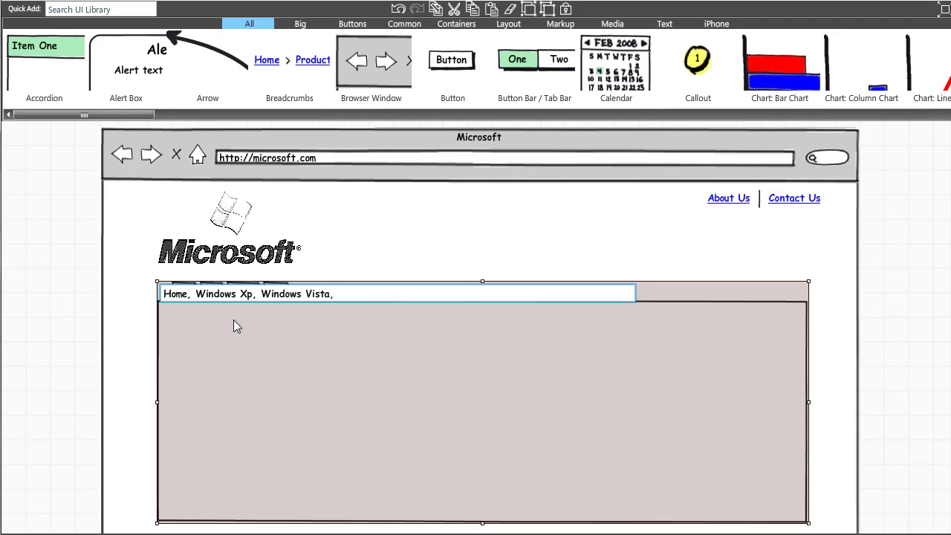
pyautogui.write(' Windows 7')
pyautogui.press('Return')
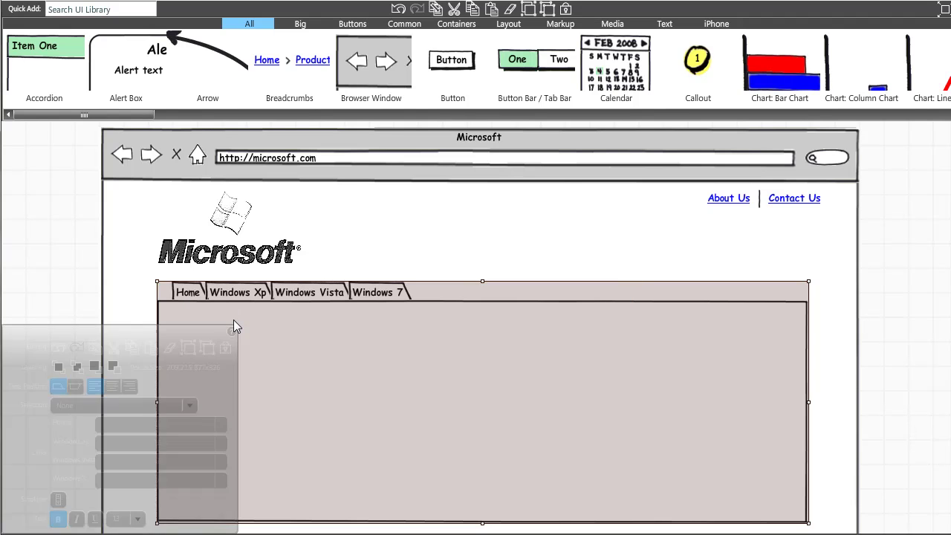
# - Keep the tab panel's tabs on top and set its Selection to Home
pyautogui.click(399, 254)
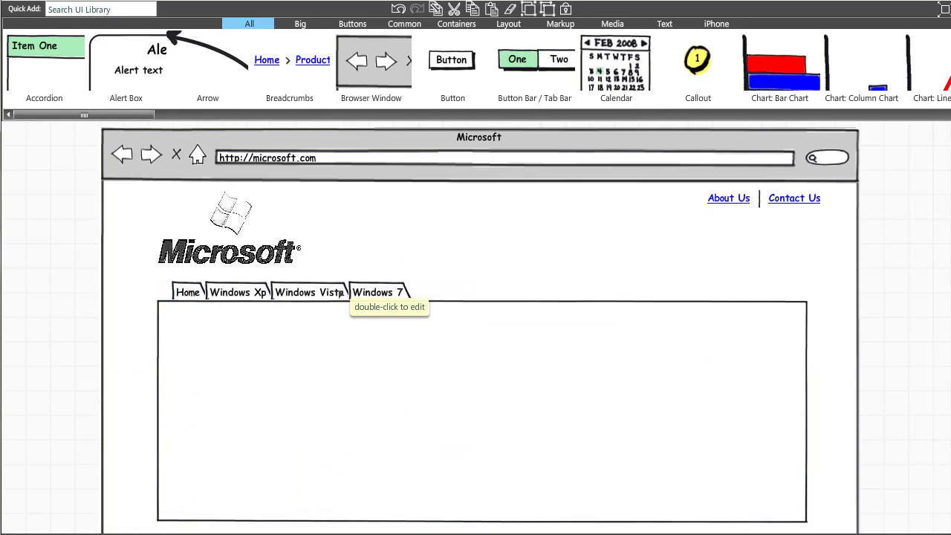
pyautogui.click(344, 292)
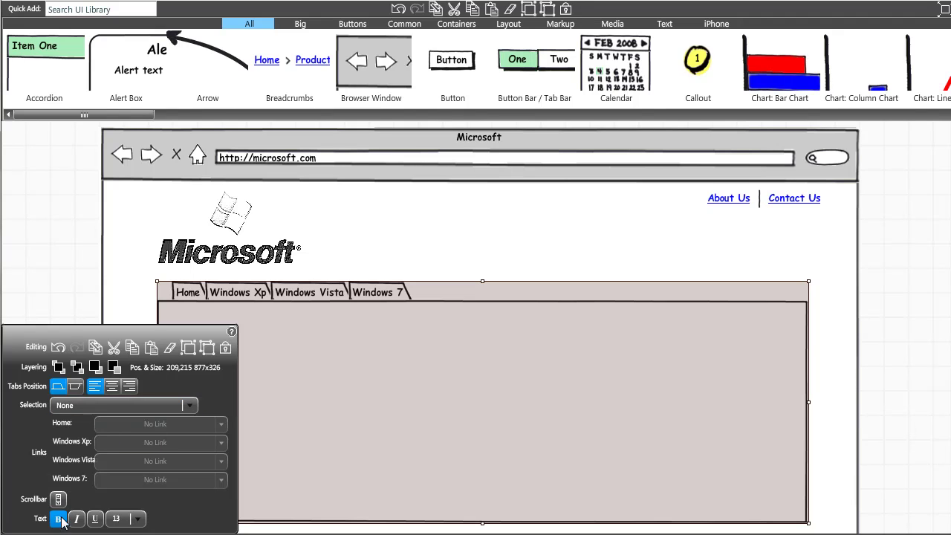
pyautogui.click(77, 387)
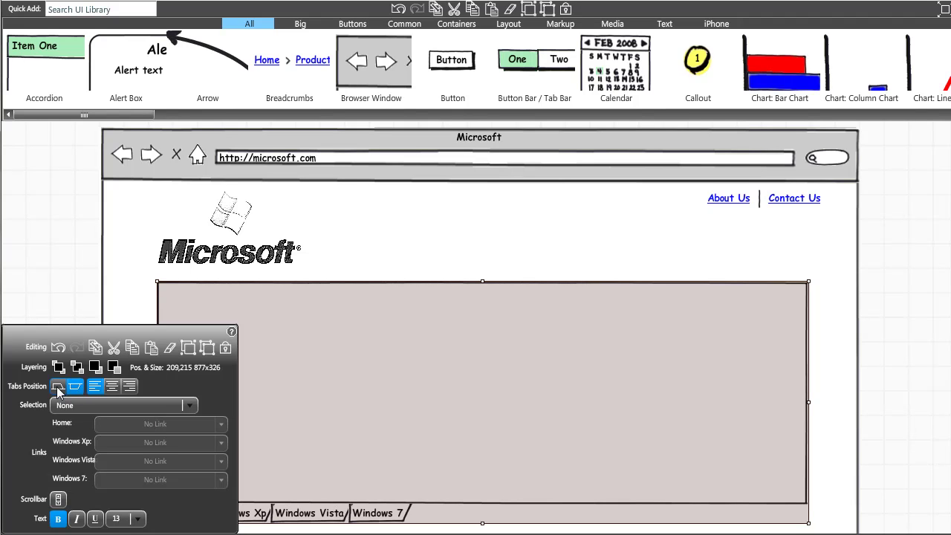
pyautogui.click(56, 386)
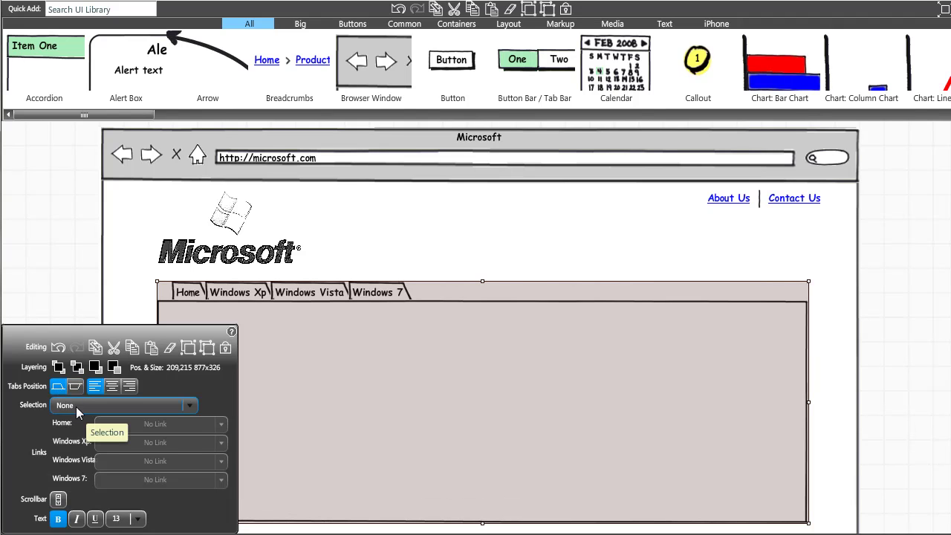
pyautogui.click(76, 407)
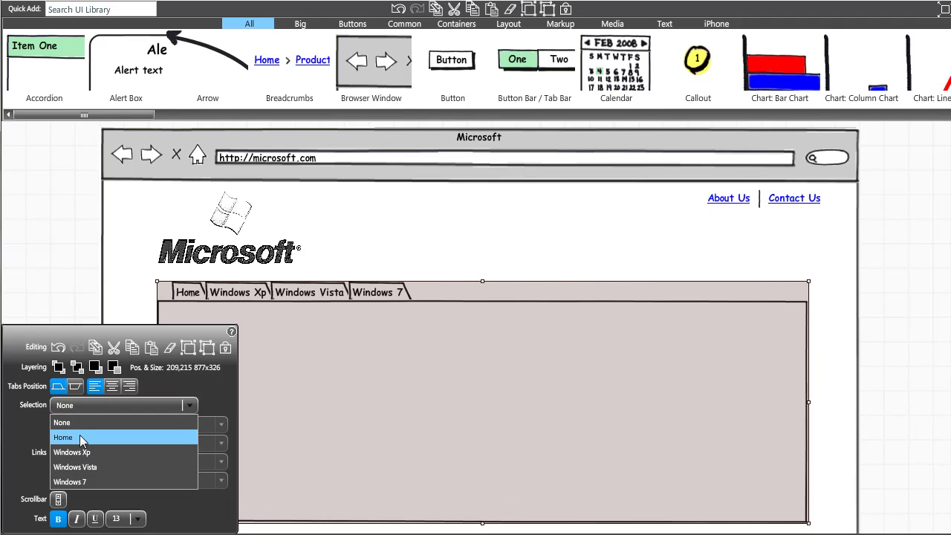
pyautogui.click(79, 436)
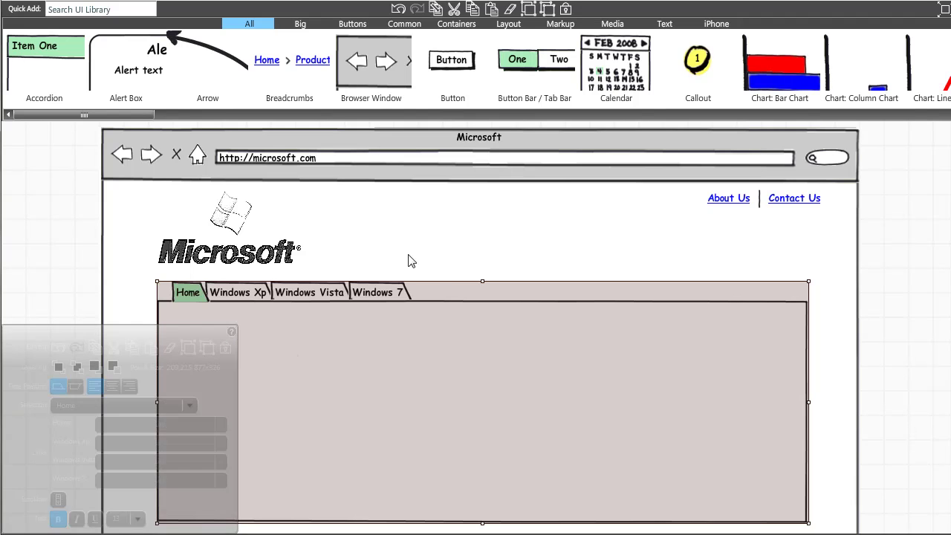
pyautogui.click(409, 259)
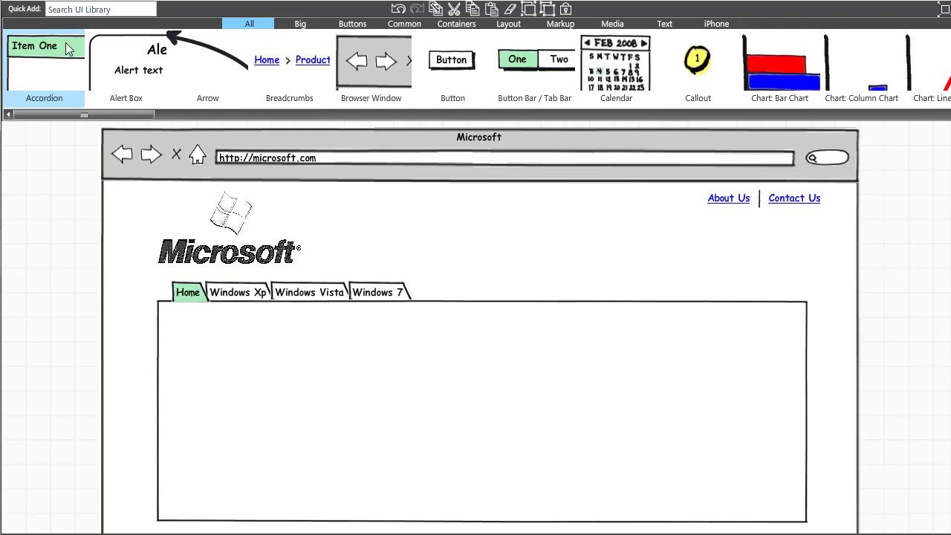
# - Drag a February 2008 Calendar to the tab panel's top right and enlarge it
pyautogui.click(82, 9)
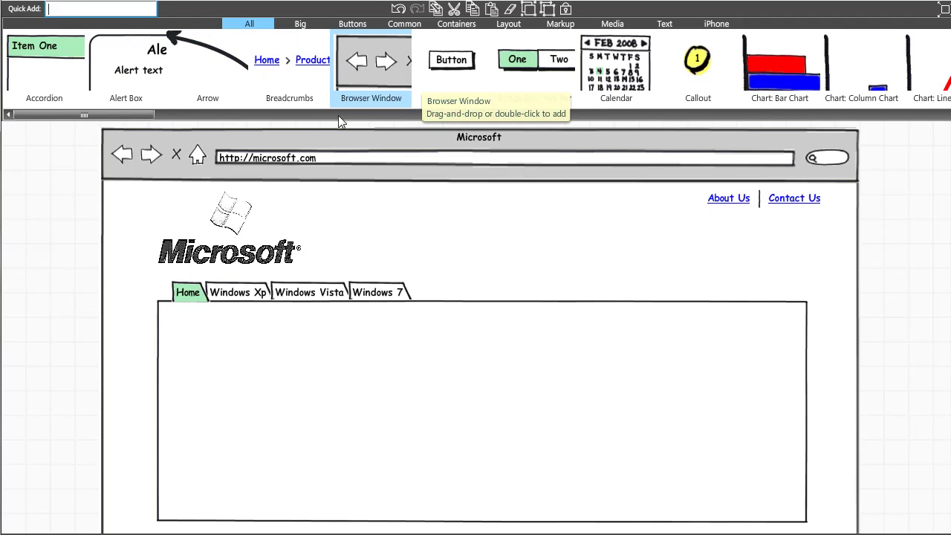
pyautogui.moveTo(607, 77); pyautogui.dragTo(682, 326)
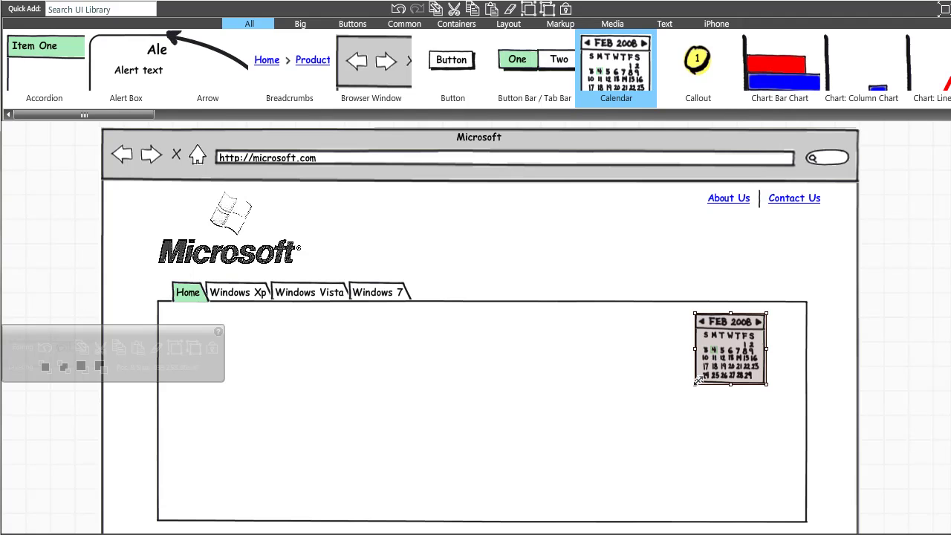
pyautogui.moveTo(696, 381); pyautogui.dragTo(663, 421)
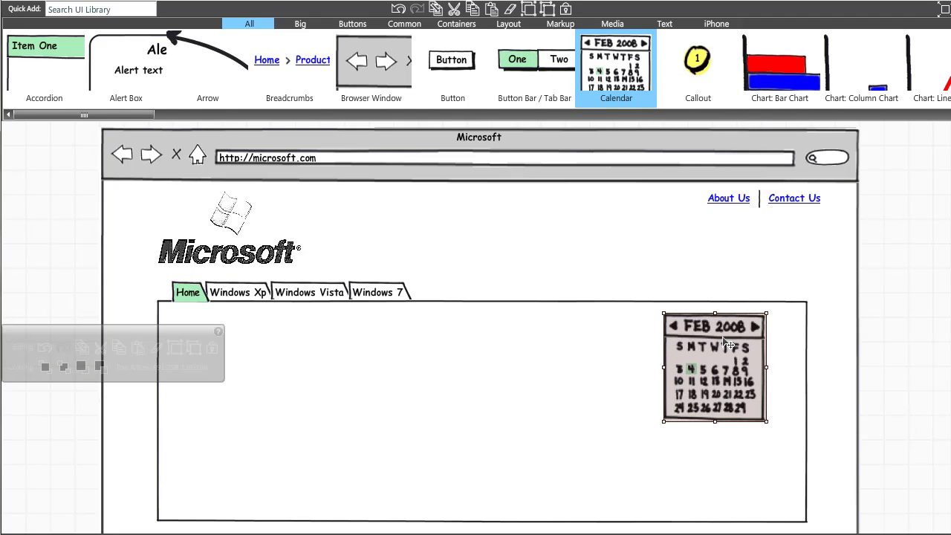
pyautogui.moveTo(713, 335); pyautogui.dragTo(723, 341)
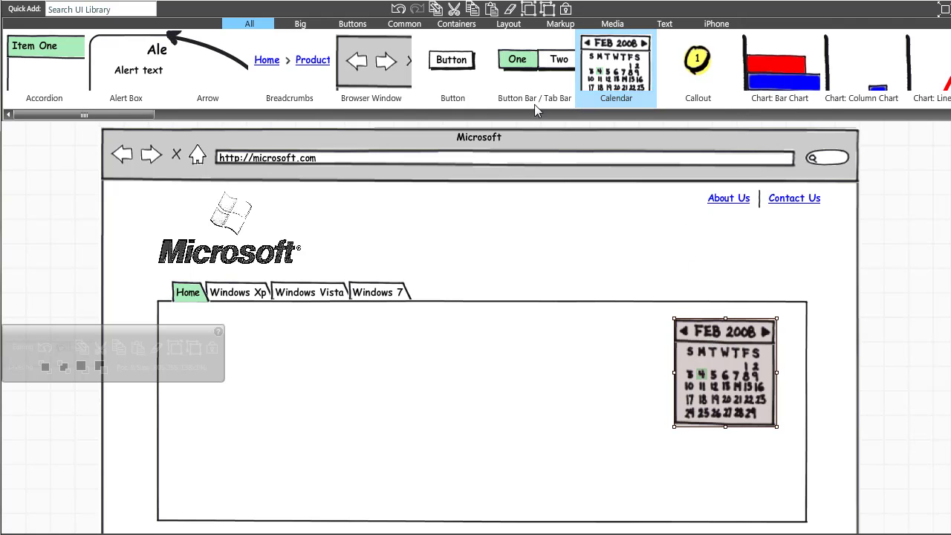
pyautogui.moveTo(147, 116); pyautogui.dragTo(308, 122)
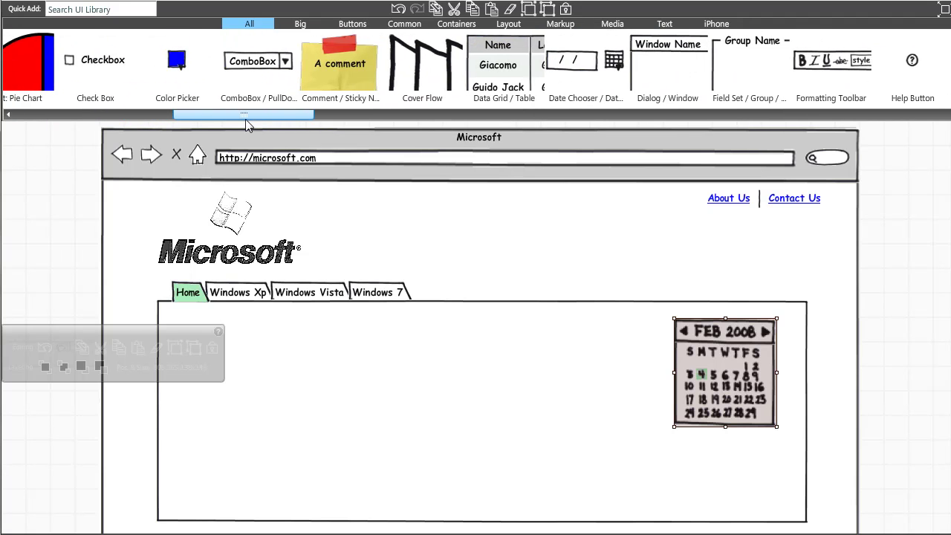
# - Place a ComboBox from the Common library reading 'Product' just left of the calendar
pyautogui.click(404, 24)
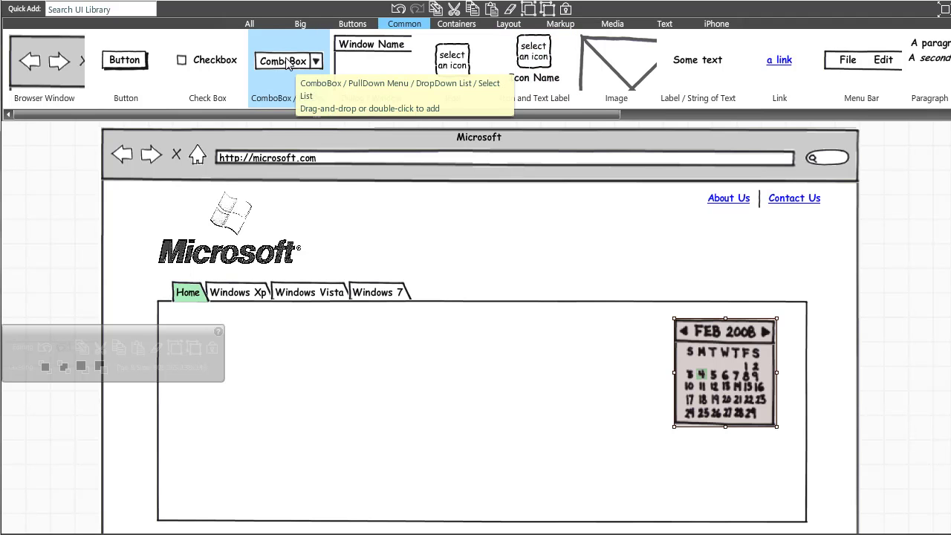
pyautogui.moveTo(286, 63); pyautogui.dragTo(594, 334)
pyautogui.write('Product')
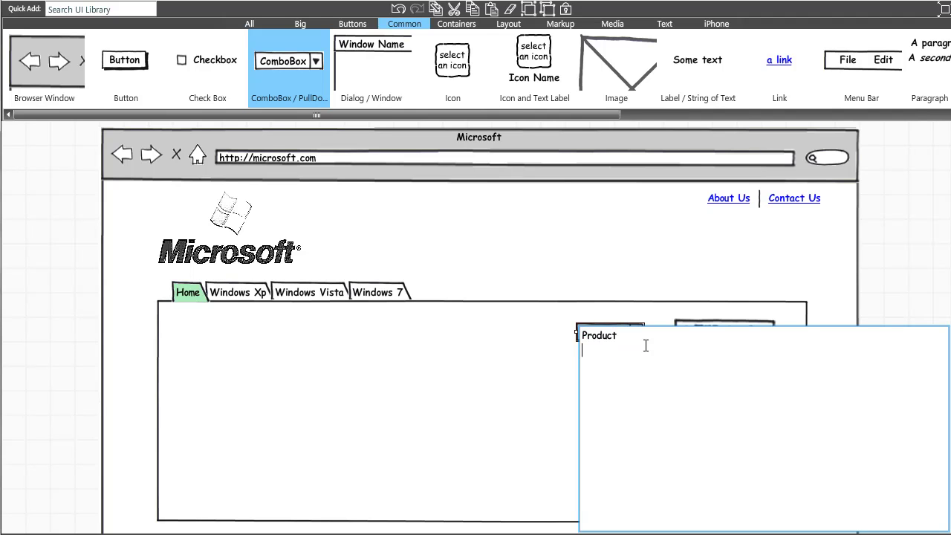
pyautogui.hotkey('ctrl', 'Return')
pyautogui.moveTo(628, 334); pyautogui.dragTo(641, 336)
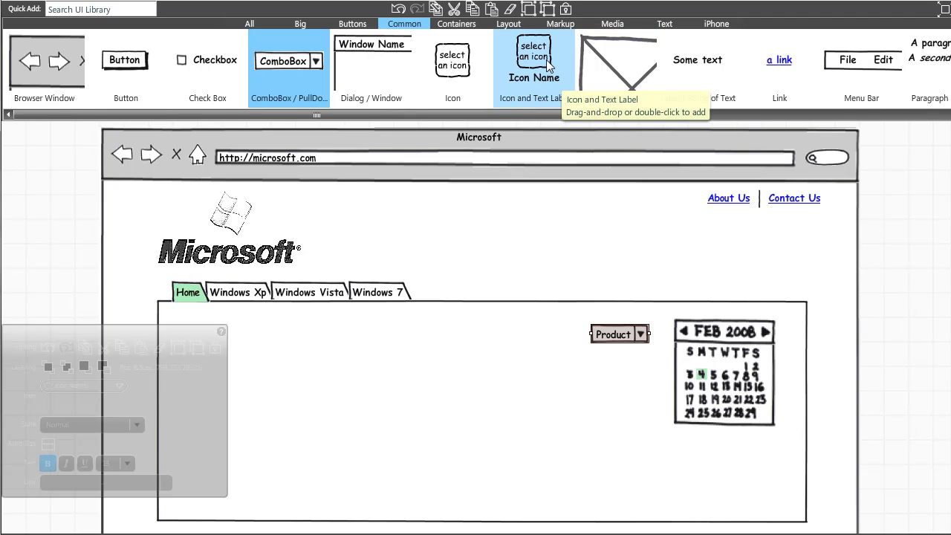
# - Drop an Icon and Text Label into the Home tab panel and caption it 'Product'
pyautogui.moveTo(546, 60); pyautogui.dragTo(240, 414)
pyautogui.click(311, 426)
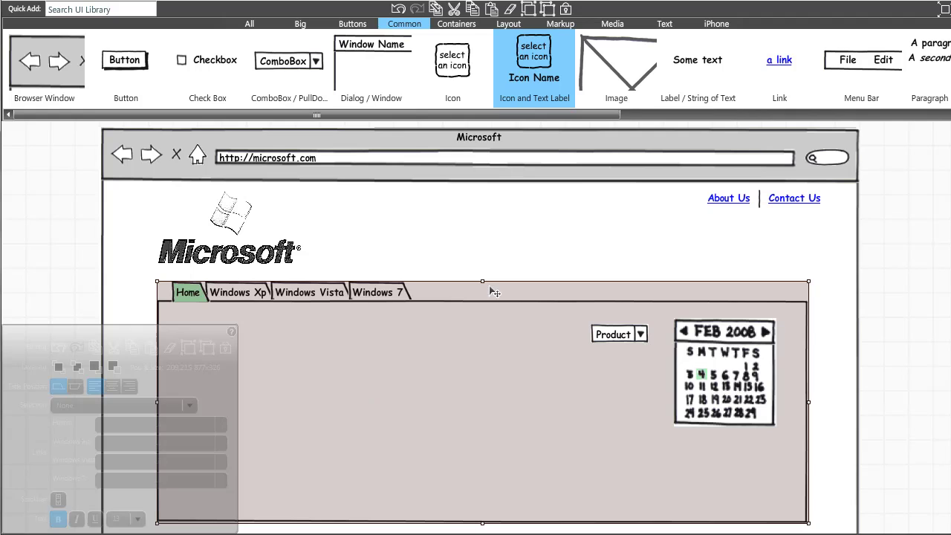
pyautogui.click(498, 246)
pyautogui.moveTo(535, 70); pyautogui.dragTo(303, 393)
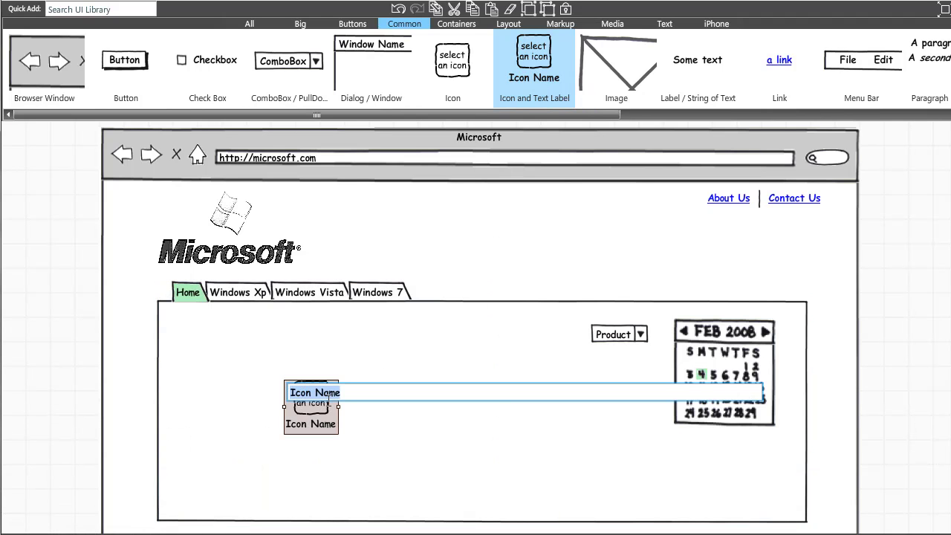
pyautogui.write('Procu')
pyautogui.write('t')
pyautogui.press('BackSpace')
pyautogui.press('BackSpace')
pyautogui.write('cuct')
pyautogui.press('Return')
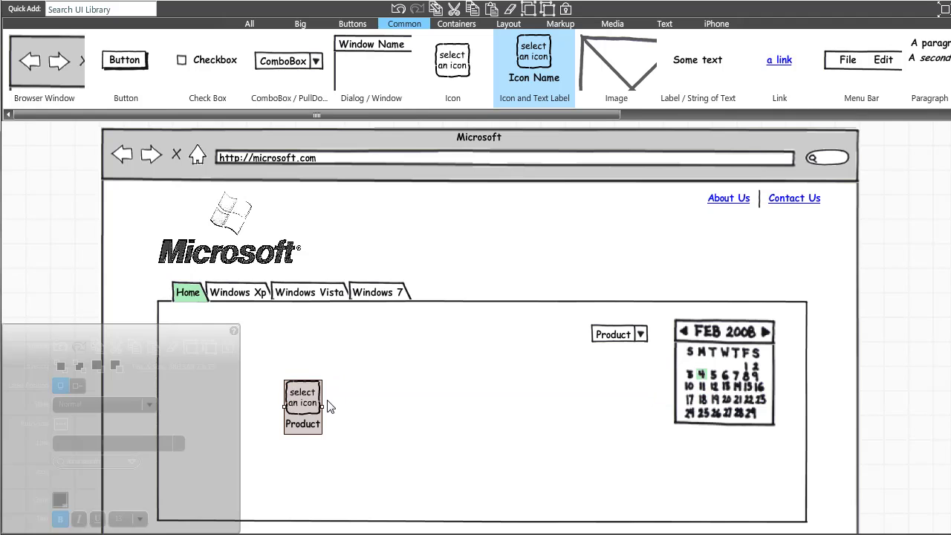
pyautogui.click(332, 409)
pyautogui.click(302, 405)
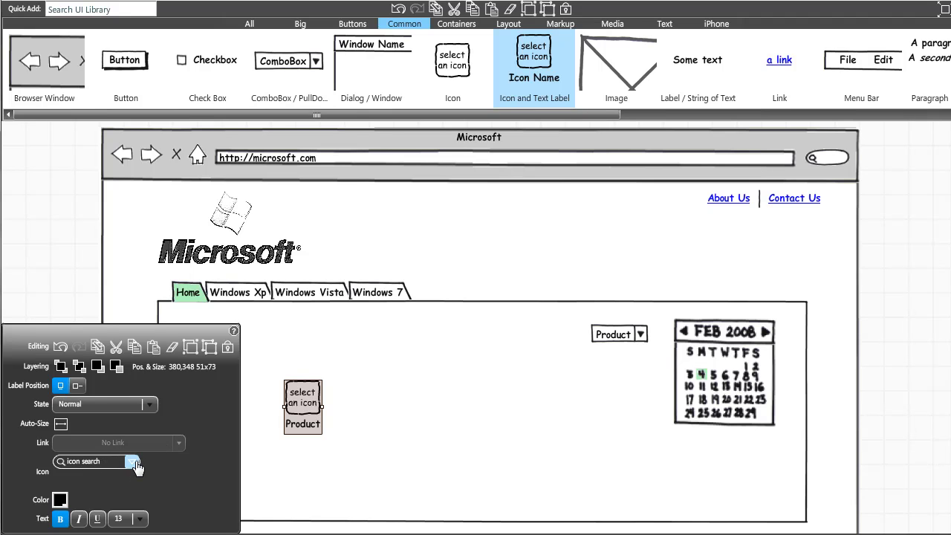
# - Replace the Product label's placeholder icon with the alarm clock from the Icon Library
pyautogui.click(134, 464)
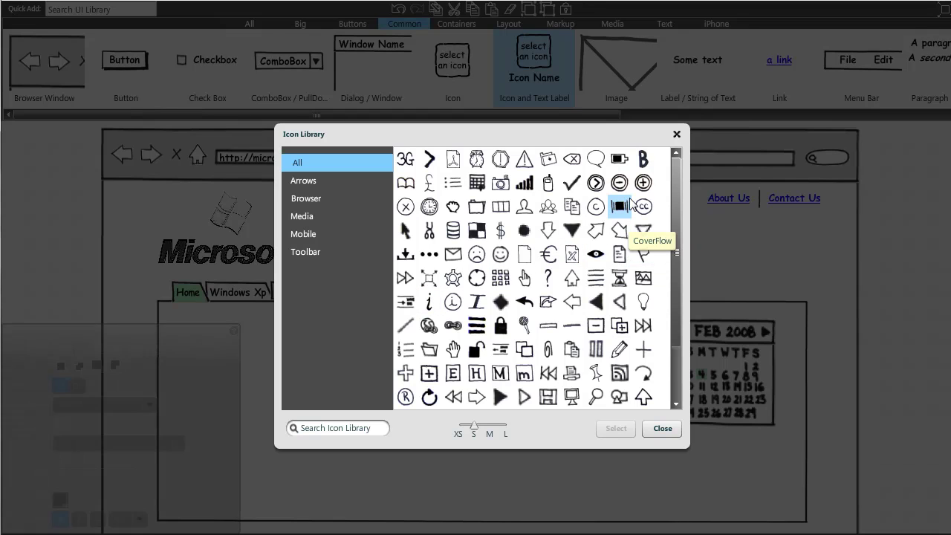
pyautogui.click(479, 160)
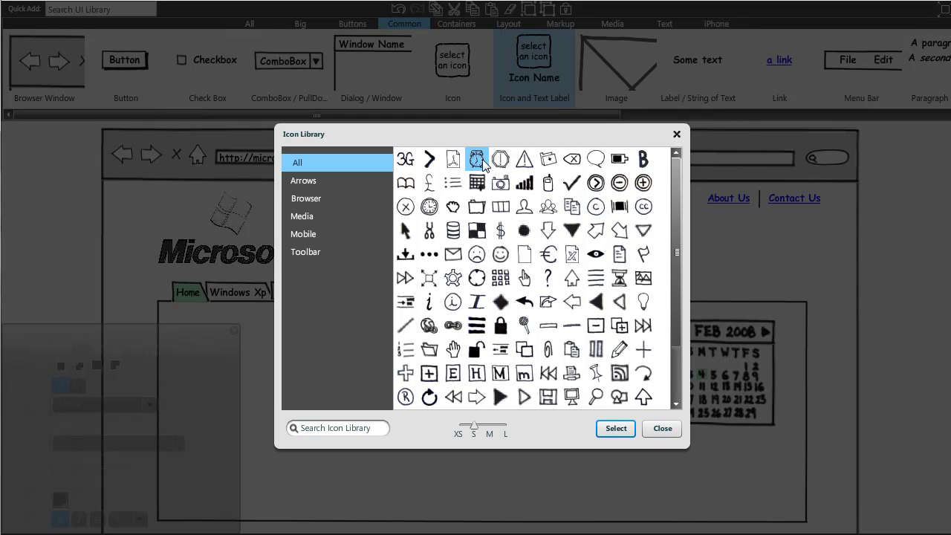
pyautogui.click(613, 429)
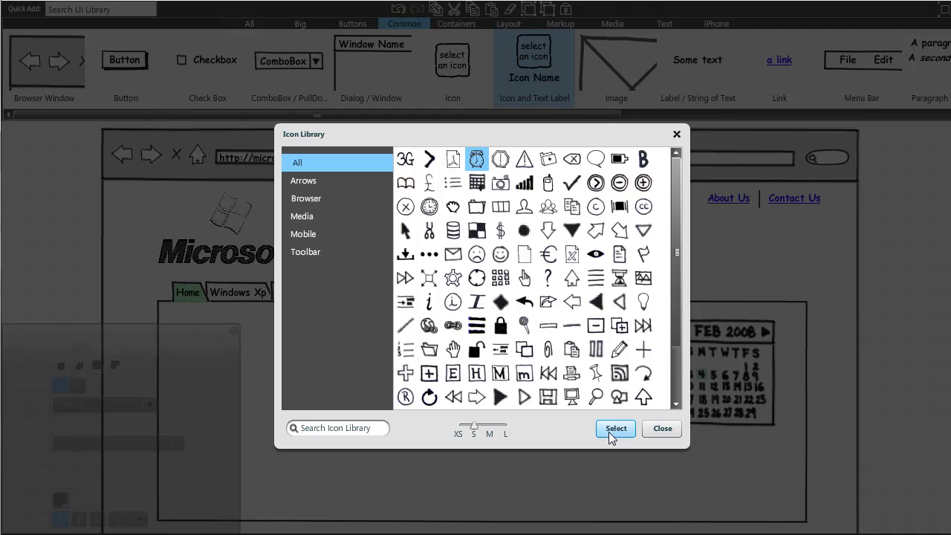
# - Set the alarm-clock icon size to L and move the Product element down-left
pyautogui.click(361, 418)
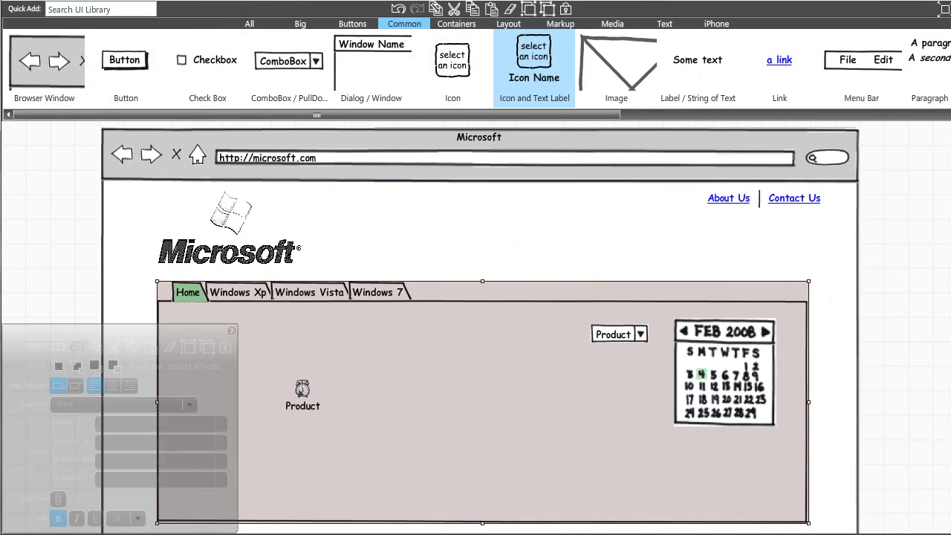
pyautogui.click(301, 397)
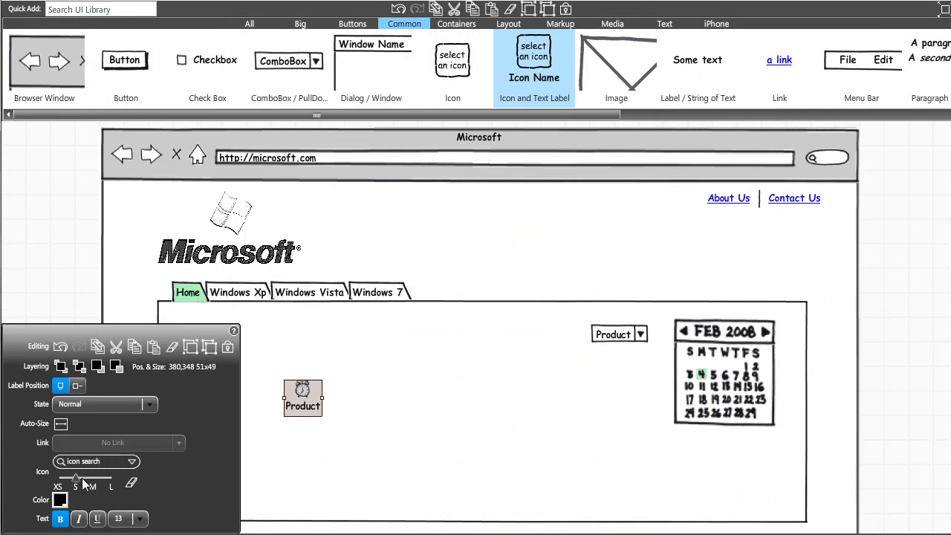
pyautogui.moveTo(82, 478); pyautogui.dragTo(111, 481)
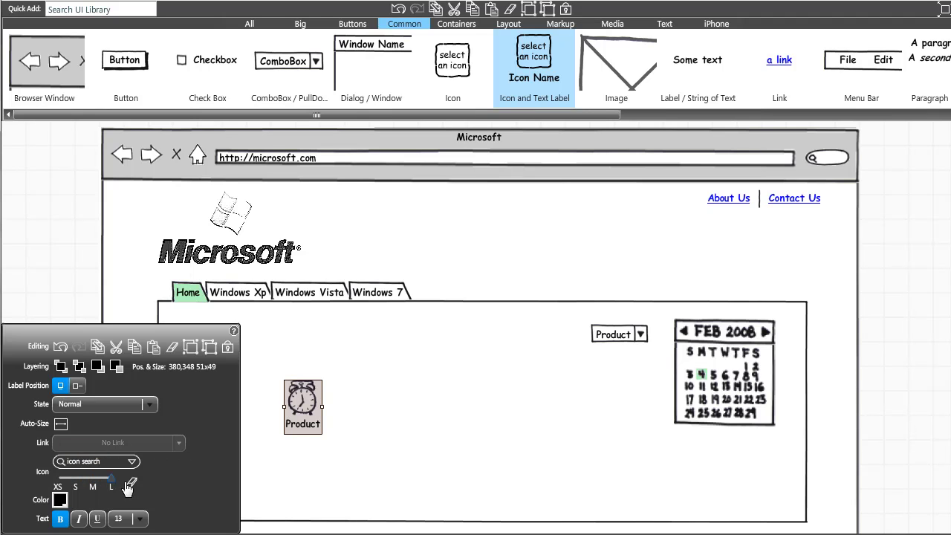
pyautogui.moveTo(306, 405); pyautogui.dragTo(260, 438)
# - Undo the accidental tab container move and duplicate the Product clock icon with Ctrl+D
pyautogui.hotkey('ctrl', 'z')
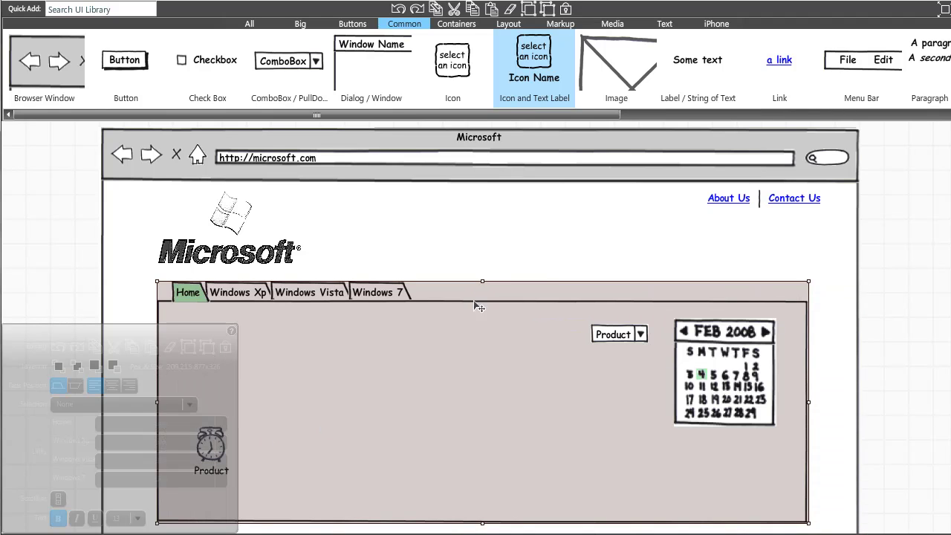
pyautogui.click(502, 233)
pyautogui.click(217, 452)
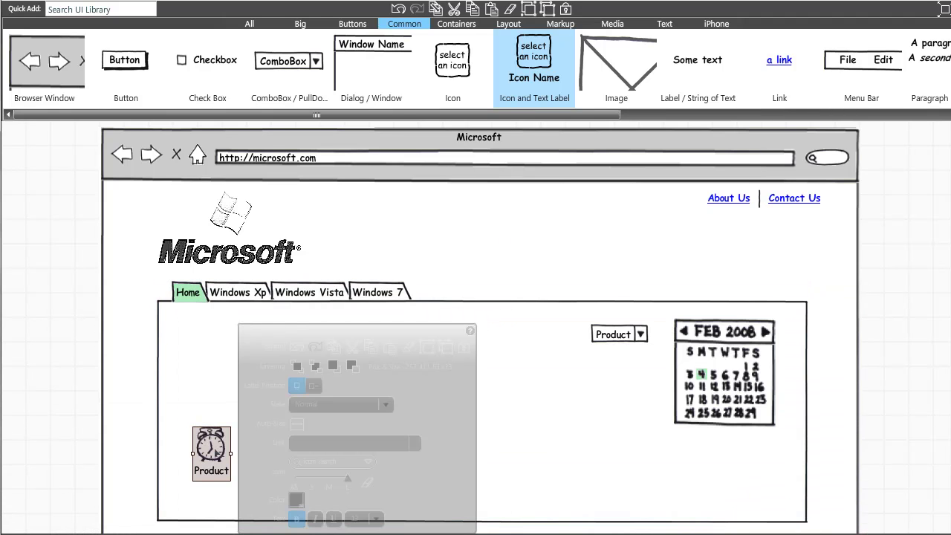
pyautogui.hotkey('ctrl', 'd')
pyautogui.hotkey('ctrl', 'd')
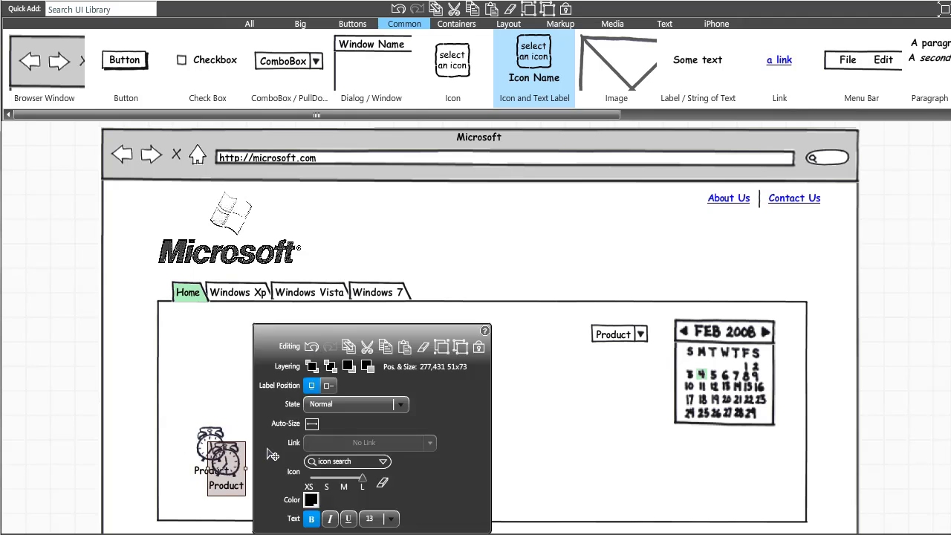
pyautogui.hotkey('ctrl', 'd')
# - Line the clock copies up in an evenly spaced row along the panel bottom, then deselect
pyautogui.moveTo(257, 510); pyautogui.dragTo(445, 465)
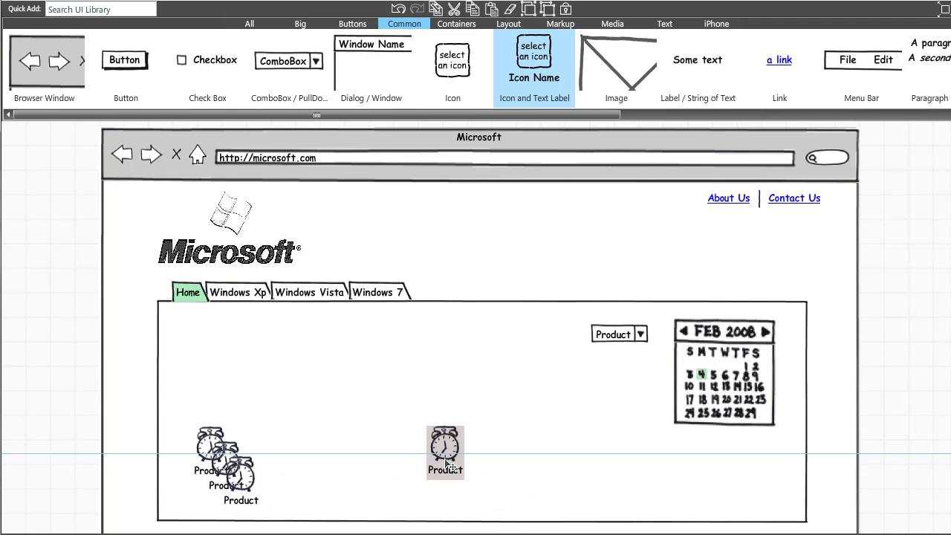
pyautogui.moveTo(446, 466); pyautogui.dragTo(356, 462)
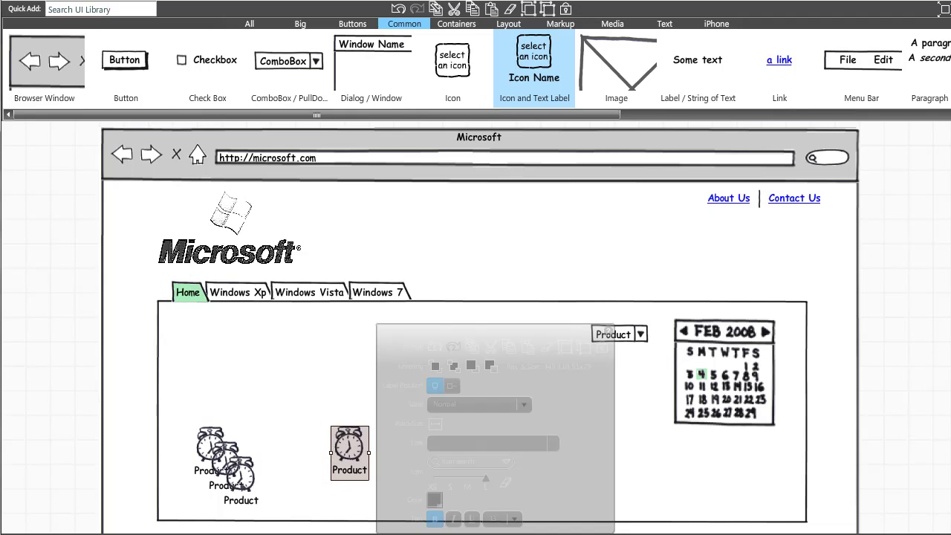
pyautogui.moveTo(251, 493); pyautogui.dragTo(311, 462)
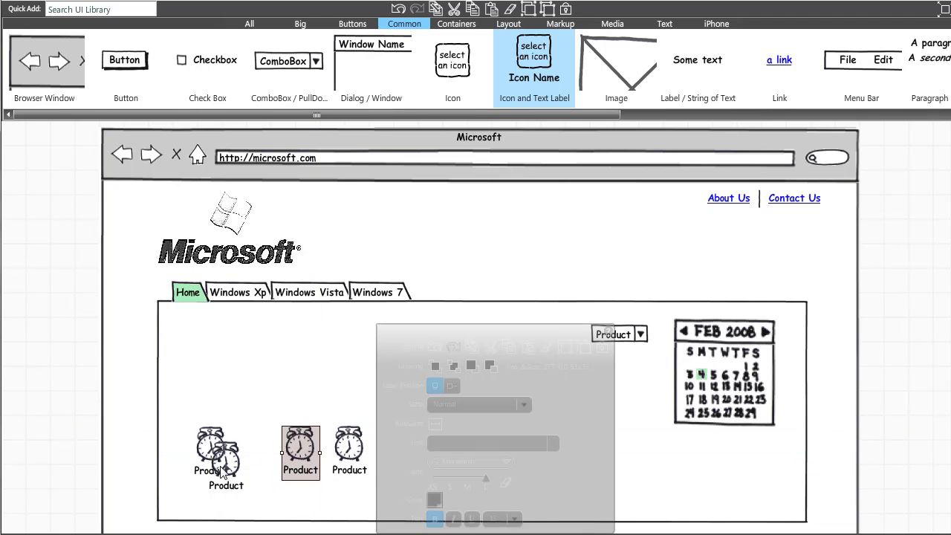
pyautogui.moveTo(230, 470); pyautogui.dragTo(260, 455)
pyautogui.click(351, 451)
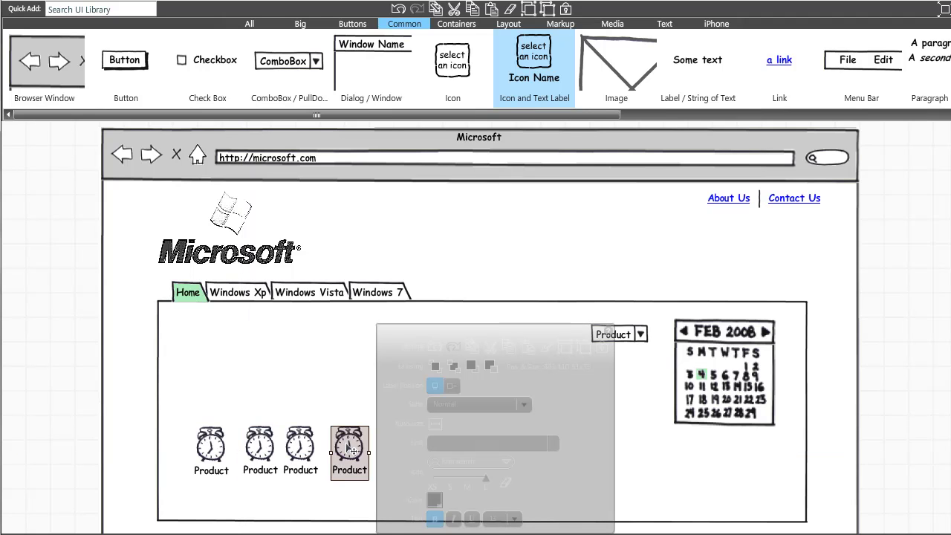
pyautogui.moveTo(353, 451); pyautogui.dragTo(358, 451)
pyautogui.moveTo(301, 453); pyautogui.dragTo(307, 452)
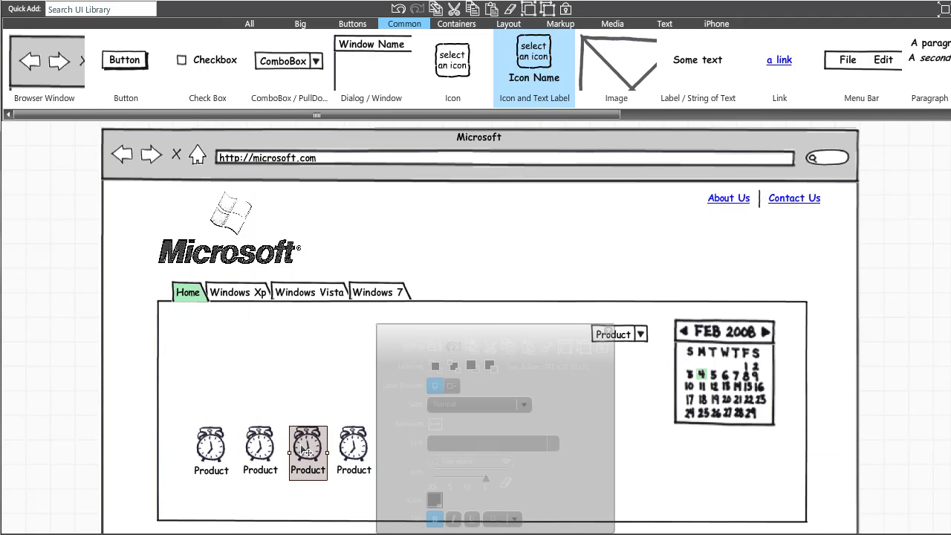
pyautogui.click(321, 391)
pyautogui.click(461, 233)
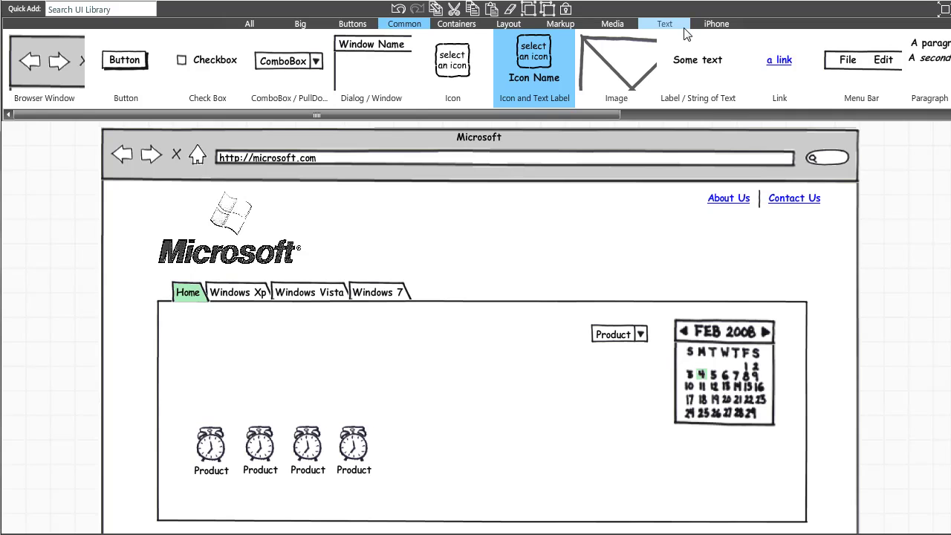
# - From the iPhone library, place an iPhone over the page with a keyboard on its screen
pyautogui.click(711, 27)
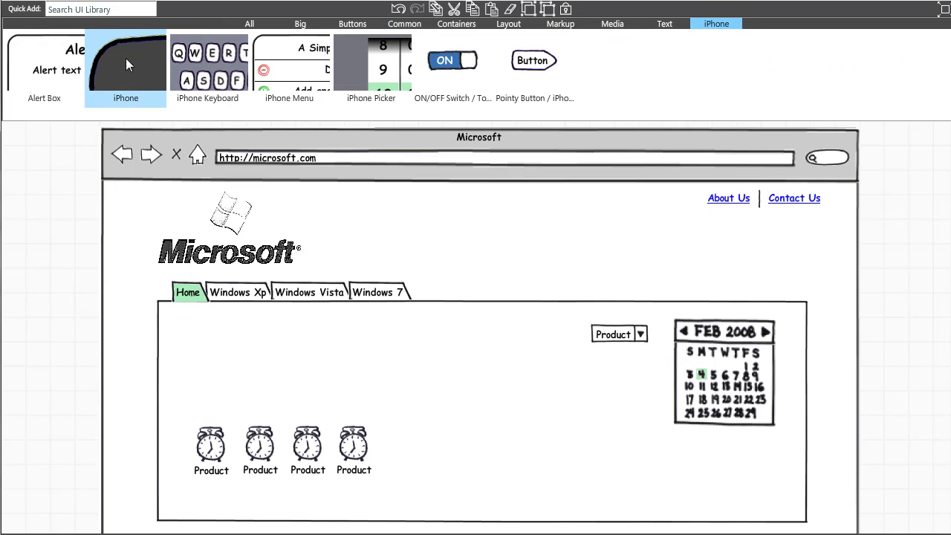
pyautogui.moveTo(126, 58); pyautogui.dragTo(374, 181)
pyautogui.moveTo(199, 87); pyautogui.dragTo(264, 345)
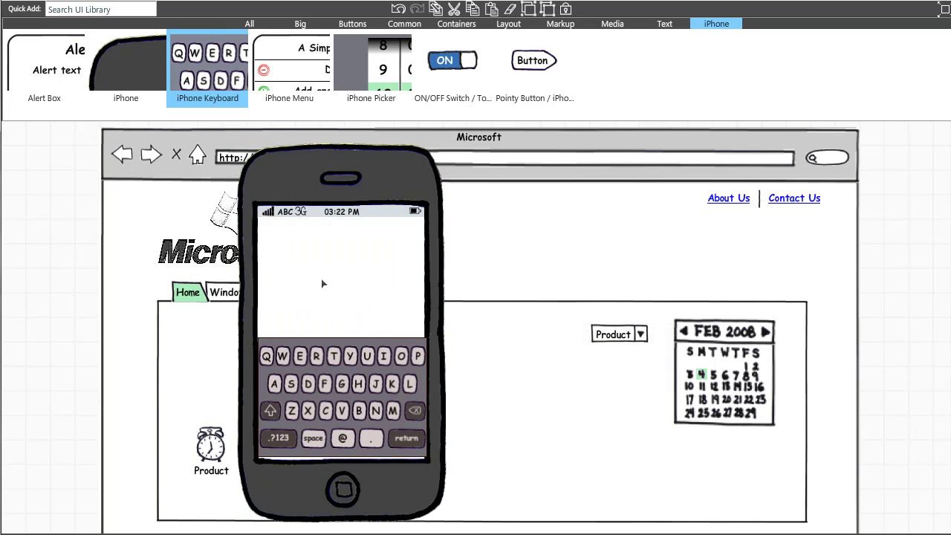
# - Try an iPhone Menu on the phone screen, then delete it
pyautogui.moveTo(297, 102); pyautogui.dragTo(261, 218)
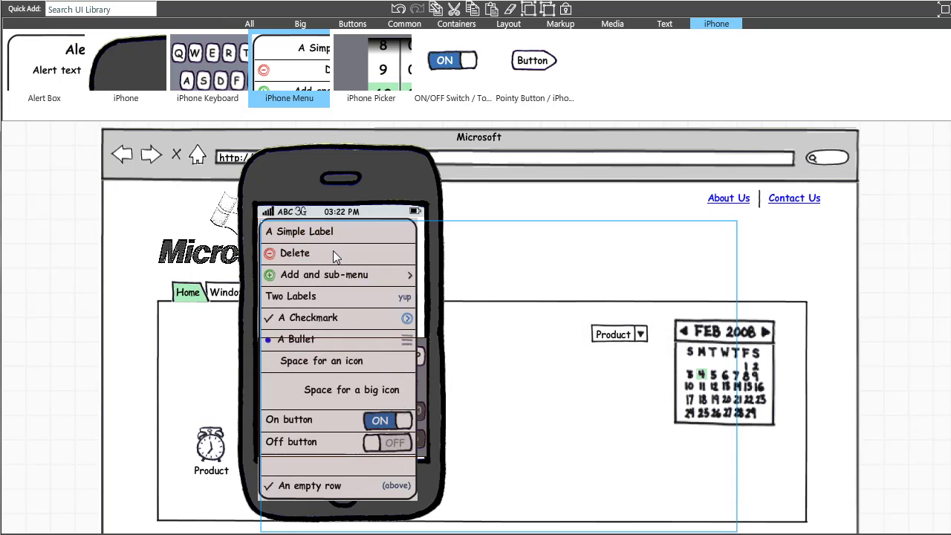
pyautogui.doubleClick(332, 250)
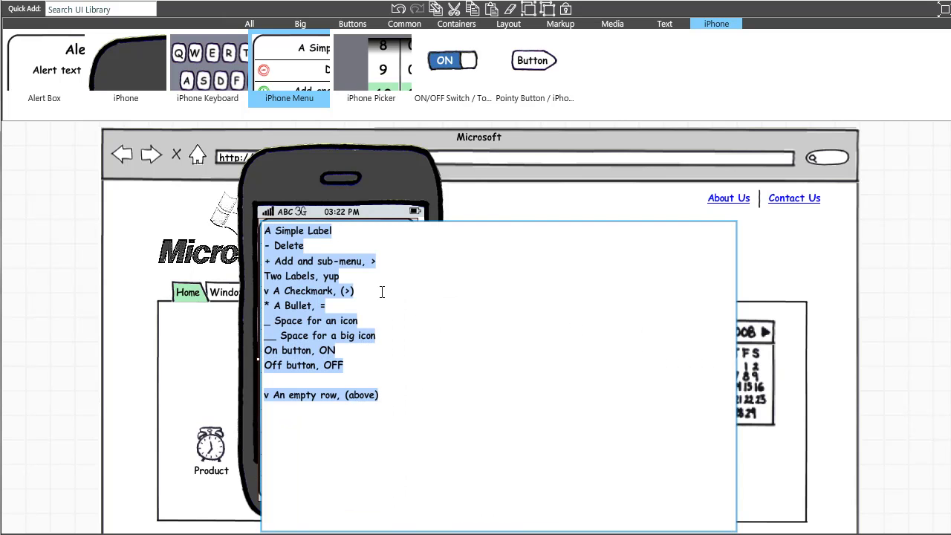
pyautogui.click(505, 211)
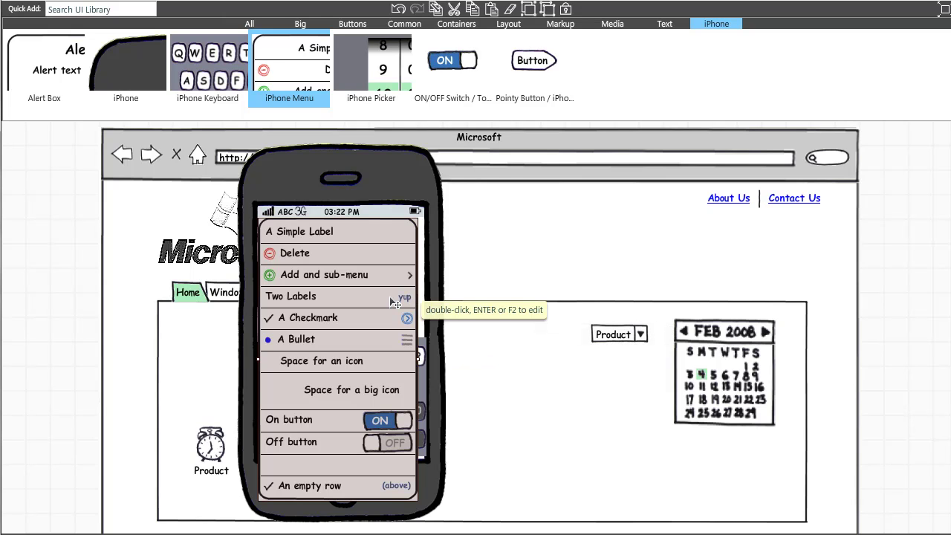
pyautogui.press('Delete')
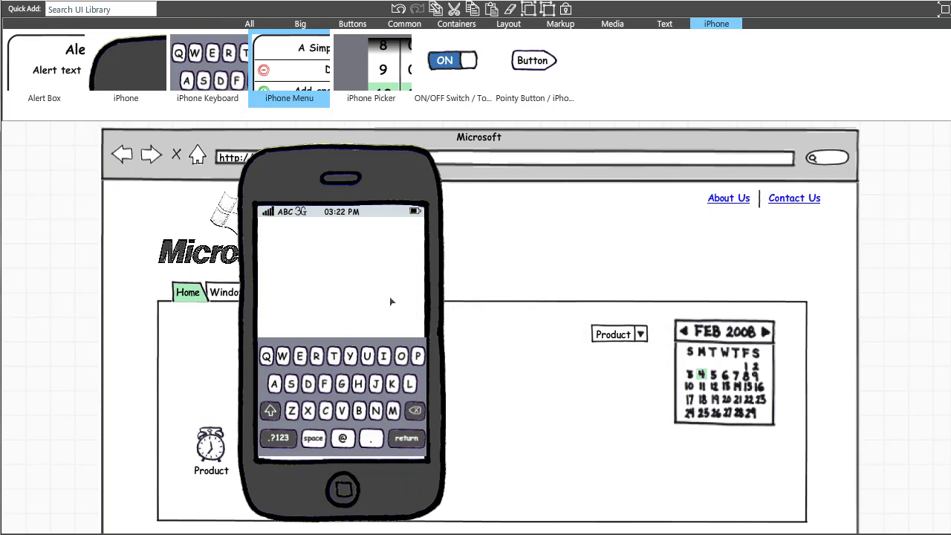